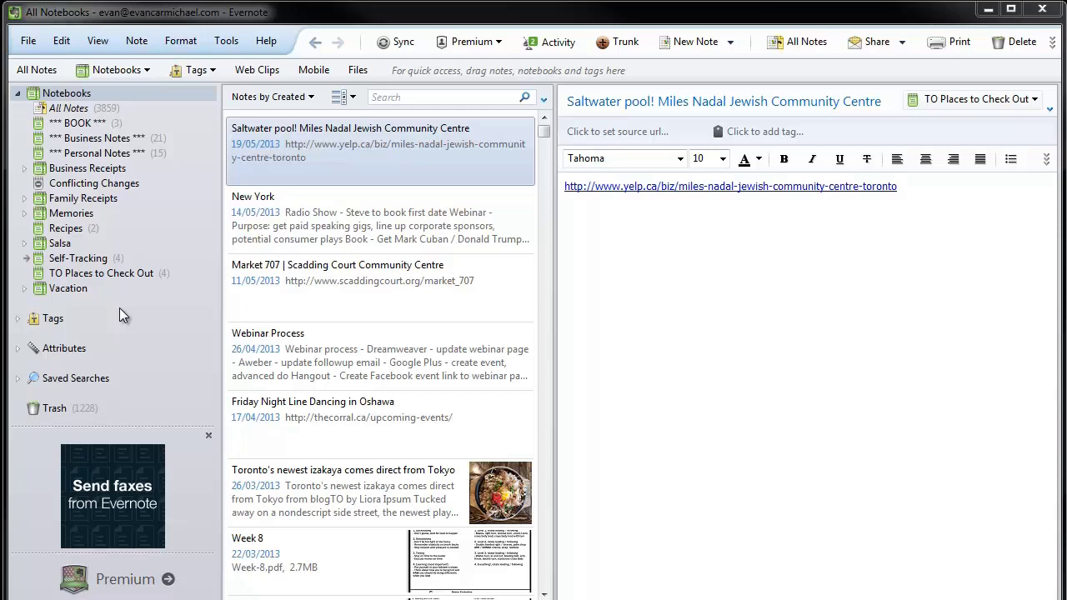
Step: Open the *** BOOK *** notebook and view its quotes note and its Book note, returning to the quotes note
click(83, 125)
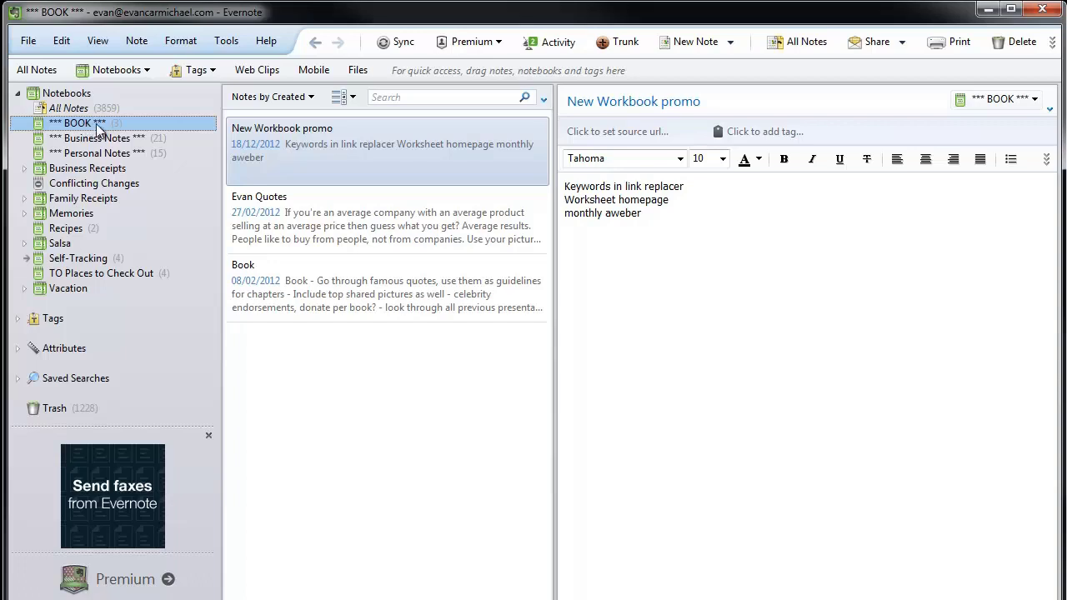
click(347, 220)
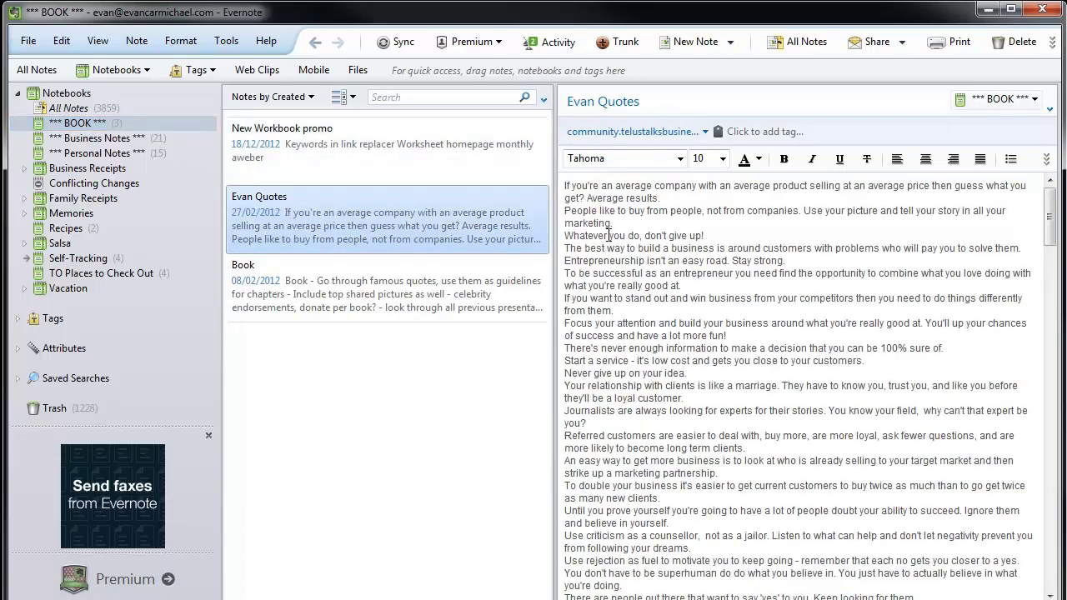
click(437, 283)
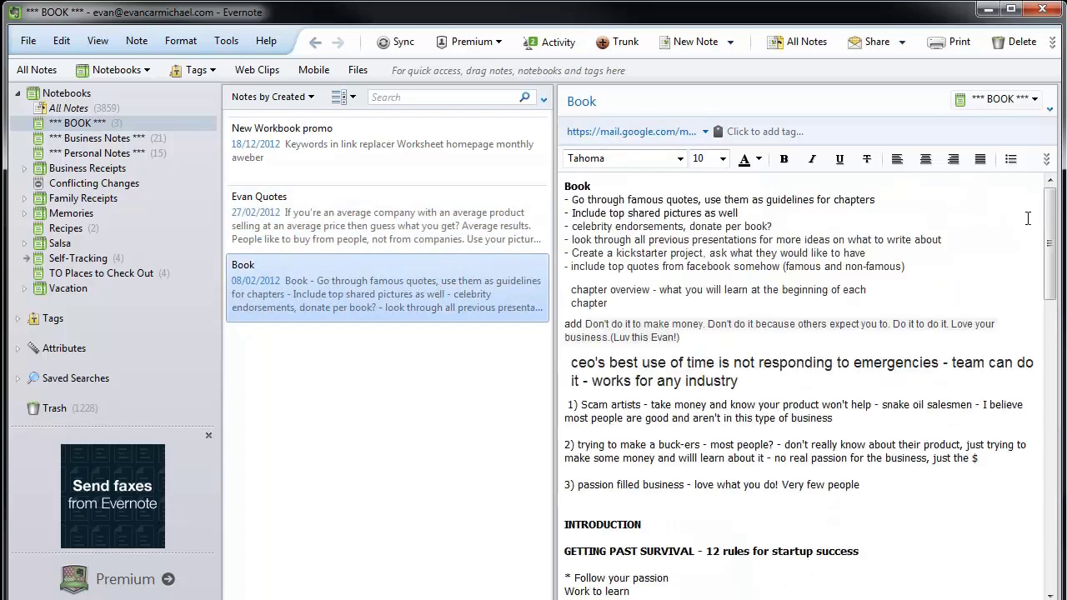
click(397, 232)
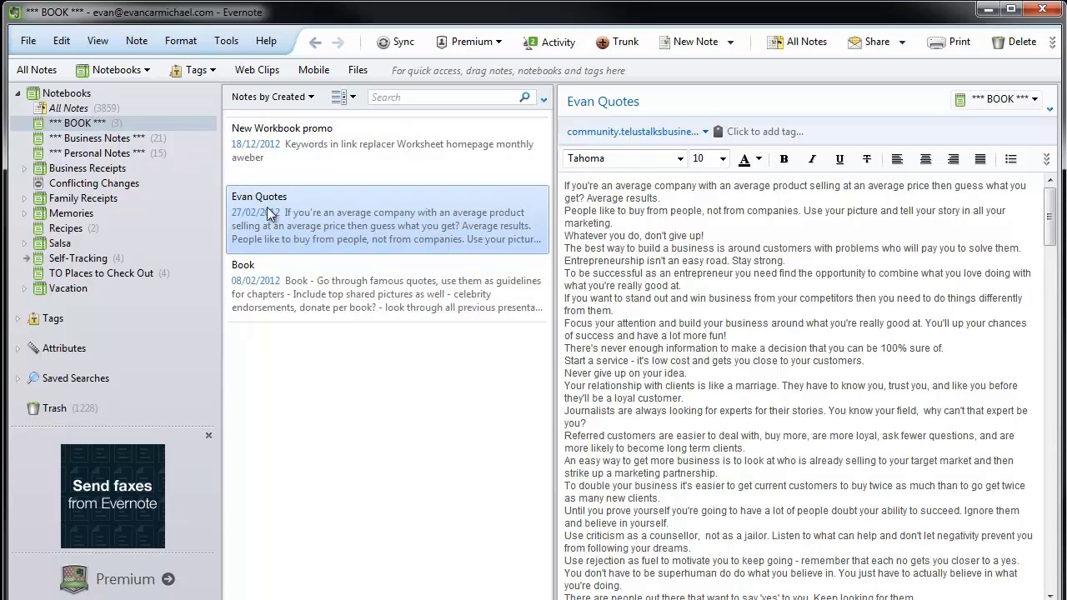
Step: Open the *** Business Notes *** notebook and view the Webinar Process and "What Big Companies Get From Helping Small Companies" notes
click(114, 138)
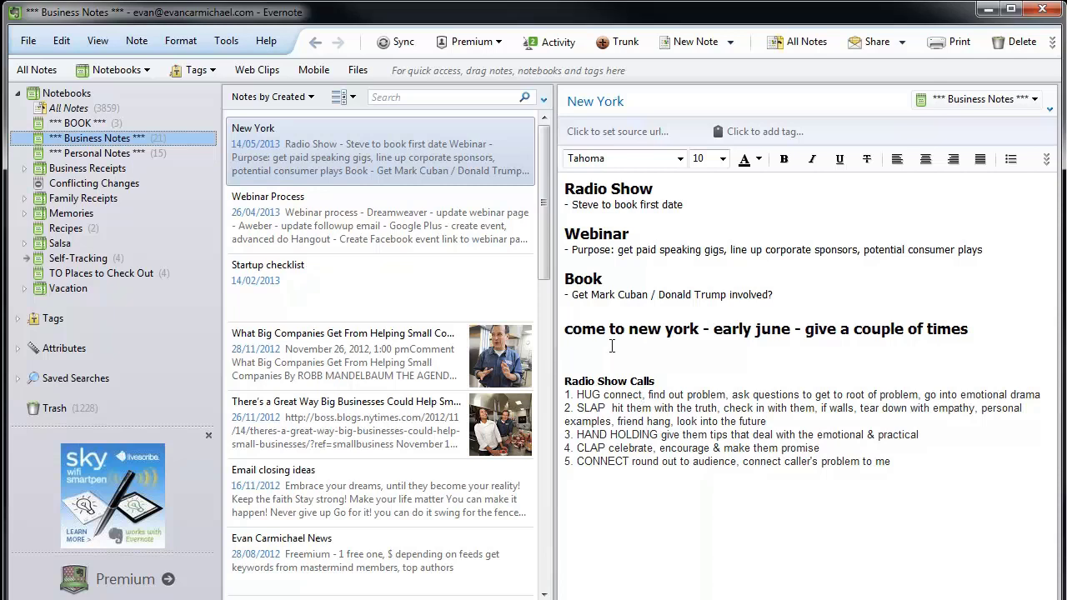
click(410, 229)
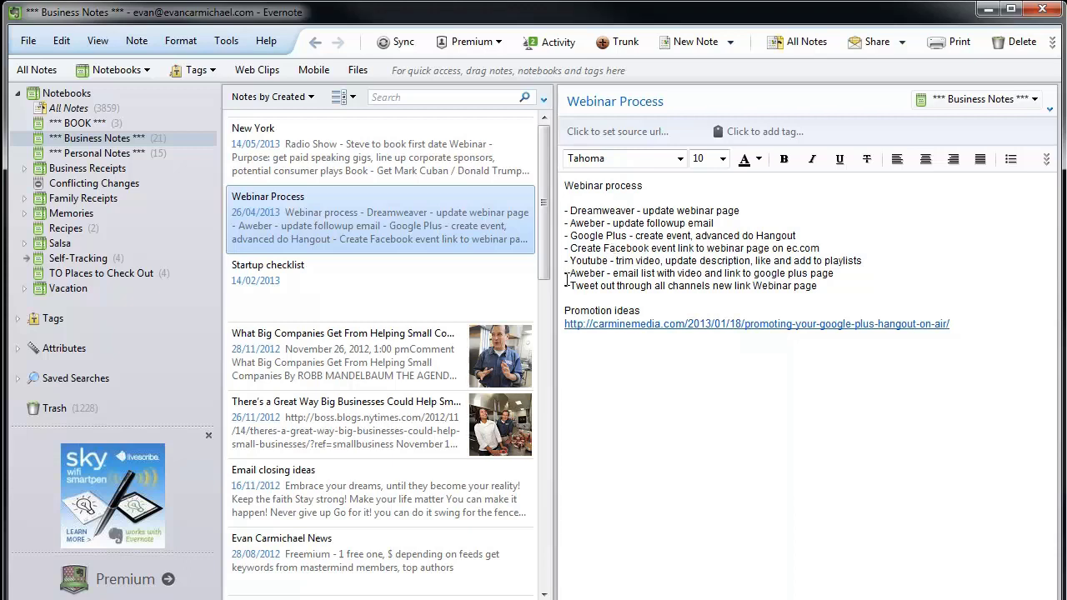
click(402, 345)
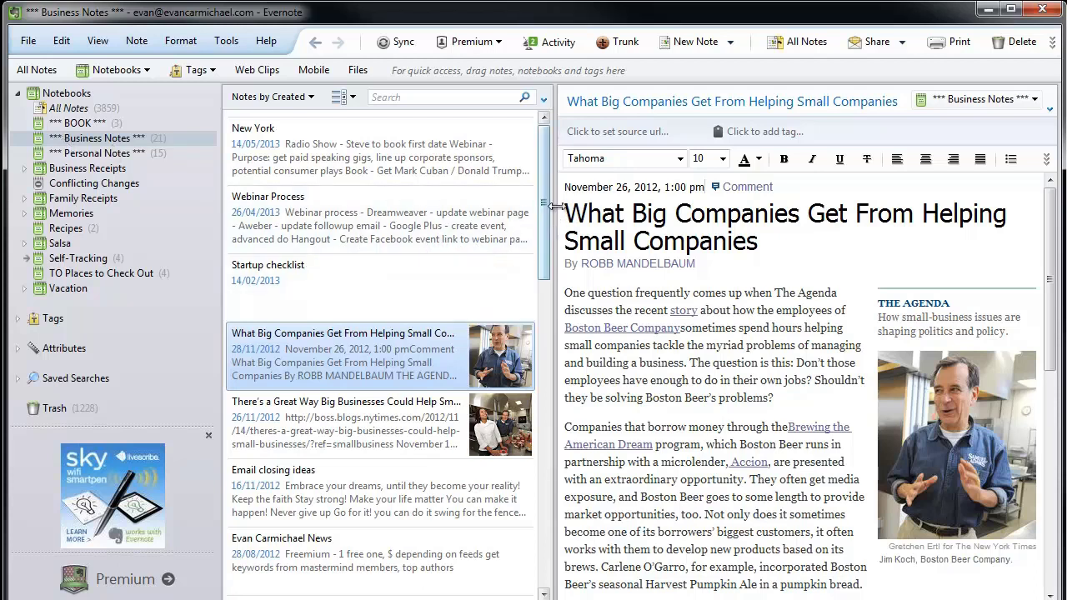
Step: Find and open the team member's meeting note listed between Mastermind Goals and Business Ideas
drag(542, 211, 531, 433)
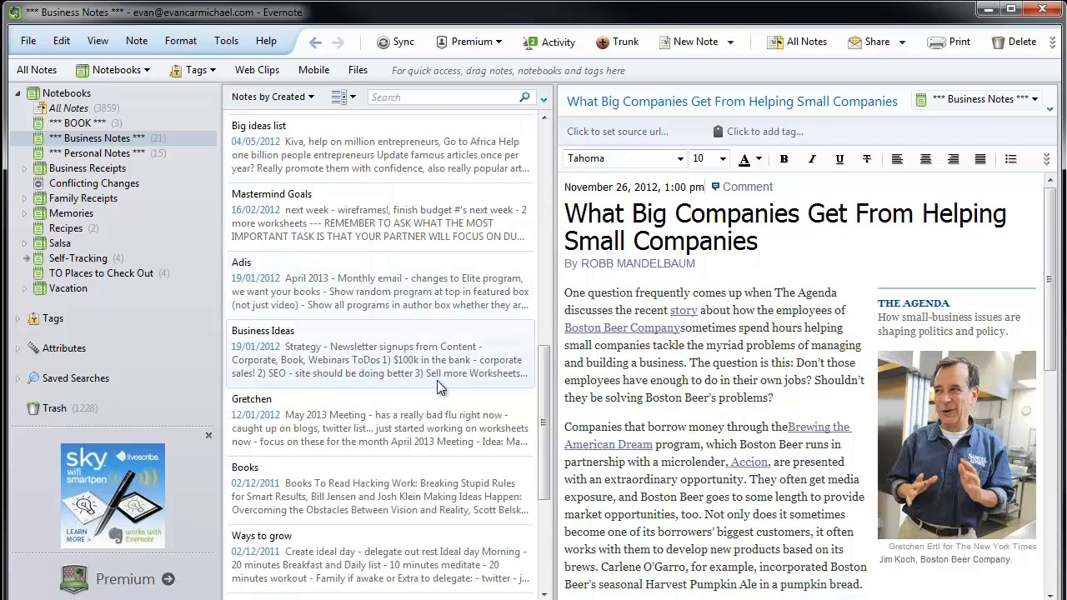
click(407, 292)
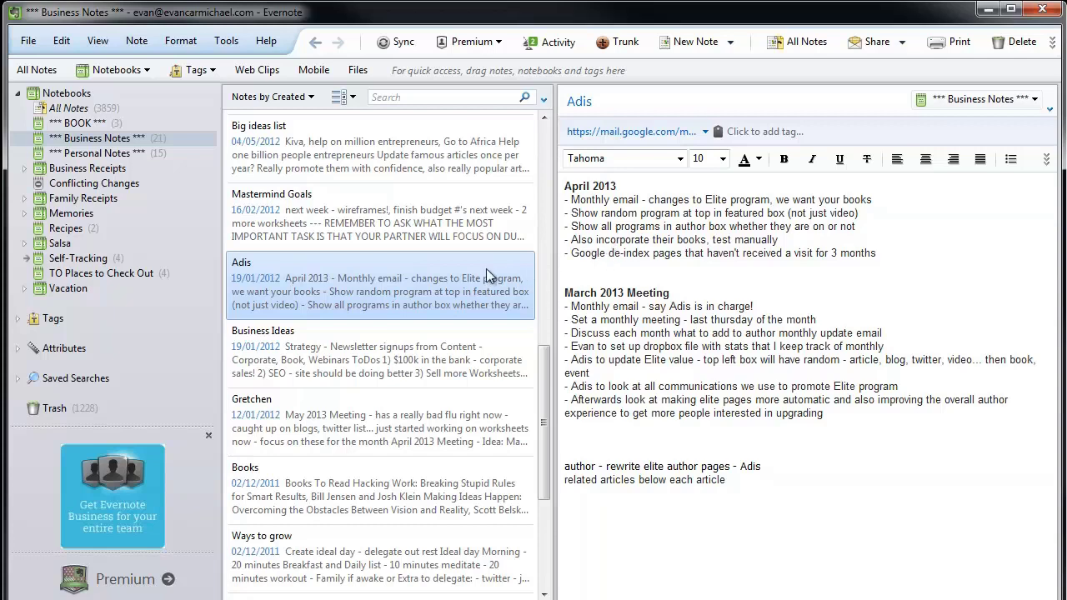
scroll(420, 265, up, 1)
scroll(421, 265, up, 2)
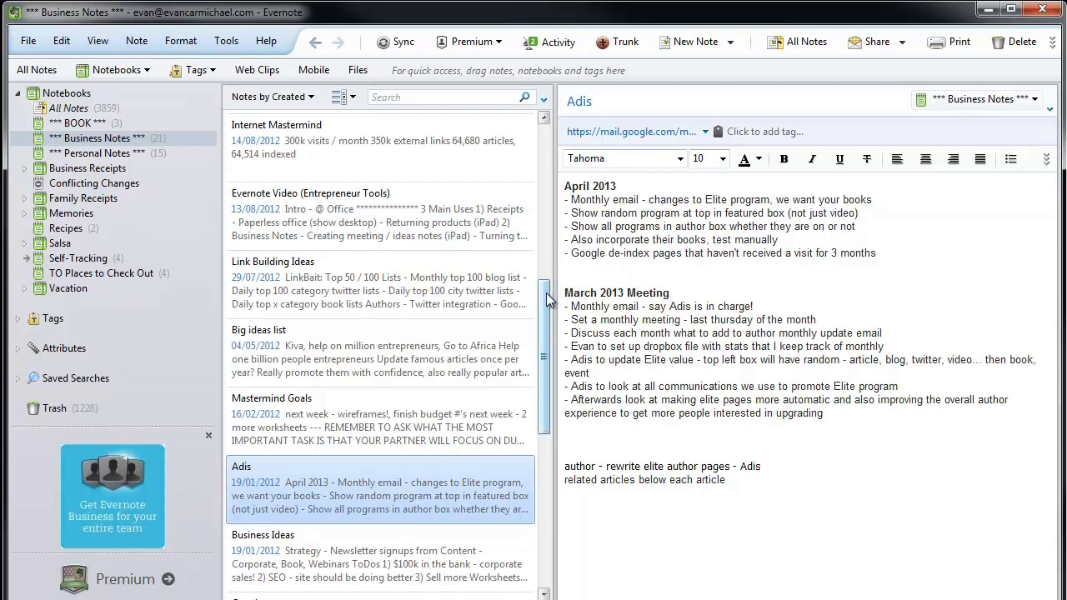
Step: View the Big ideas list note, and read through the Business Ideas note down to its end and back to its beginning
click(380, 330)
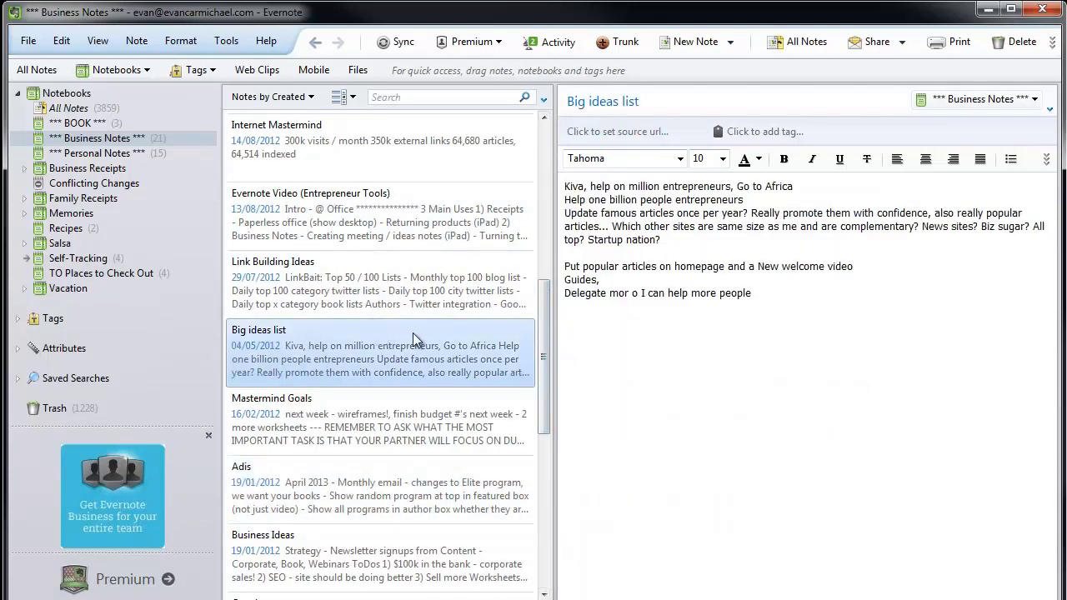
scroll(425, 338, down, 3)
click(348, 410)
scroll(688, 333, down, 4)
scroll(688, 333, down, 20)
scroll(684, 322, down, 20)
scroll(696, 315, up, 4)
drag(1050, 451, 1049, 213)
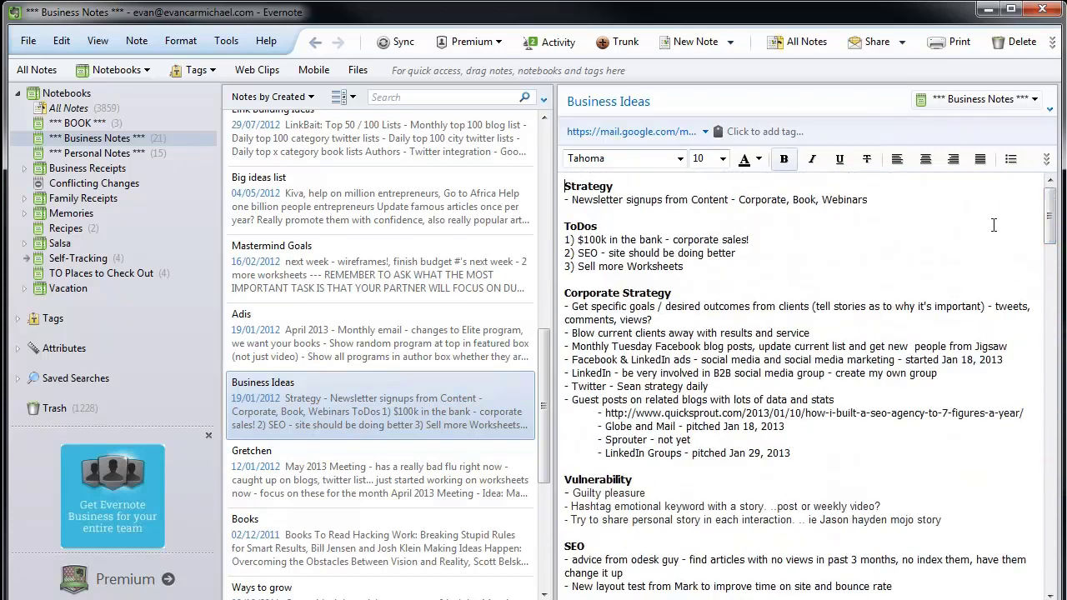
Step: Open the *** Personal Notes *** notebook and view the Yao gong ching song, Cineplex and "Drink - The Odyssey" notes
click(130, 155)
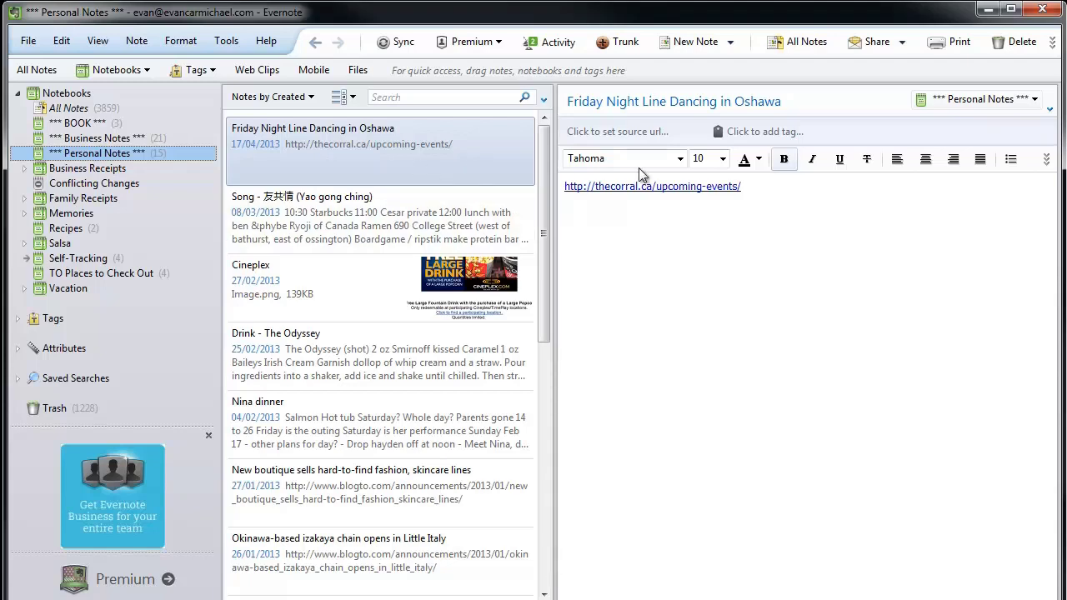
click(390, 217)
scroll(727, 301, down, 10)
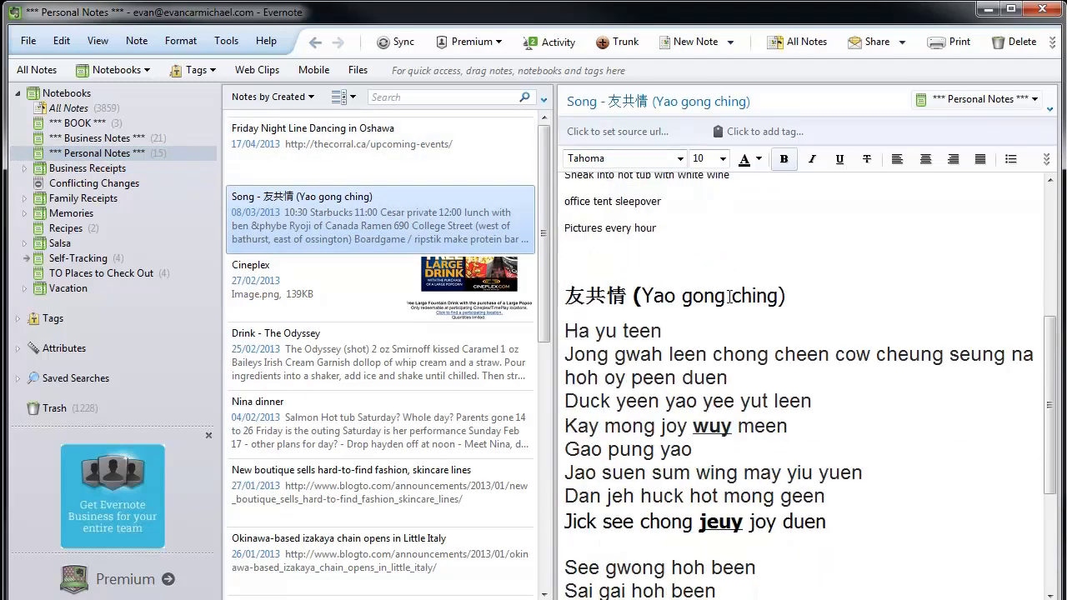
scroll(727, 295, down, 2)
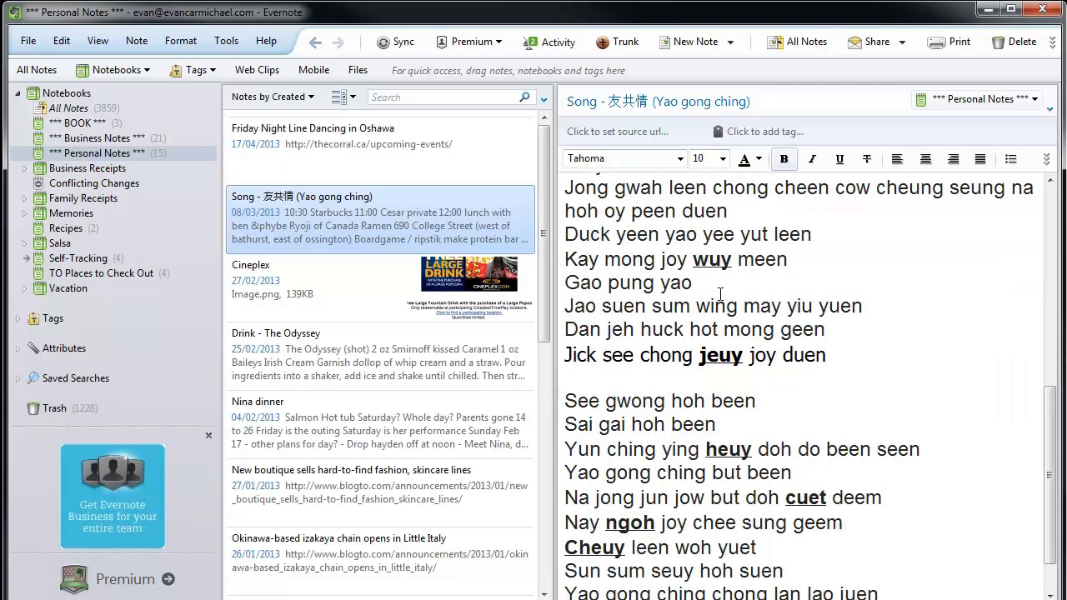
click(390, 265)
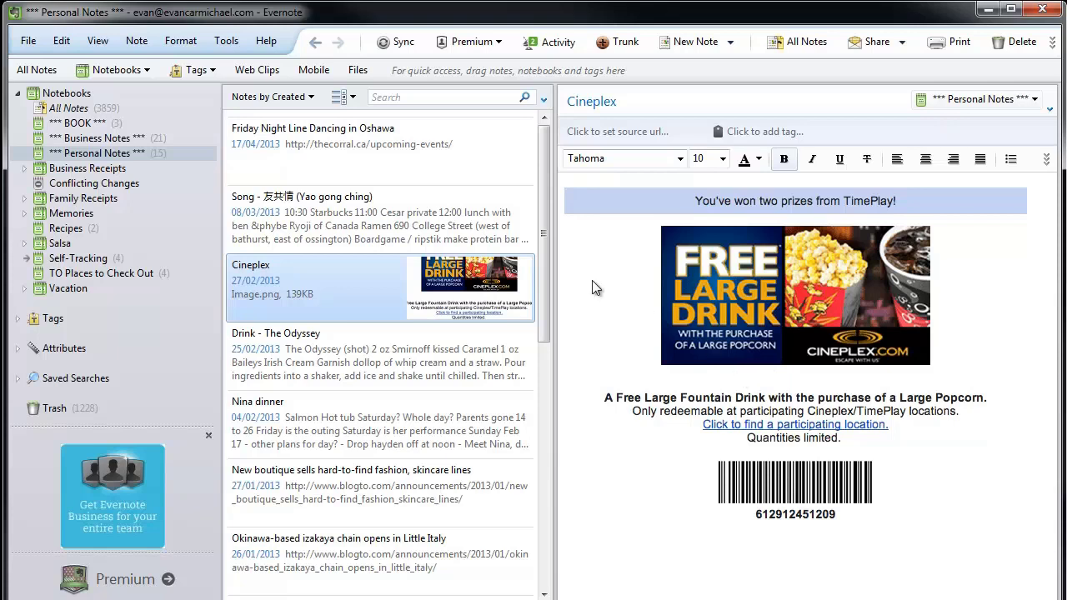
click(390, 354)
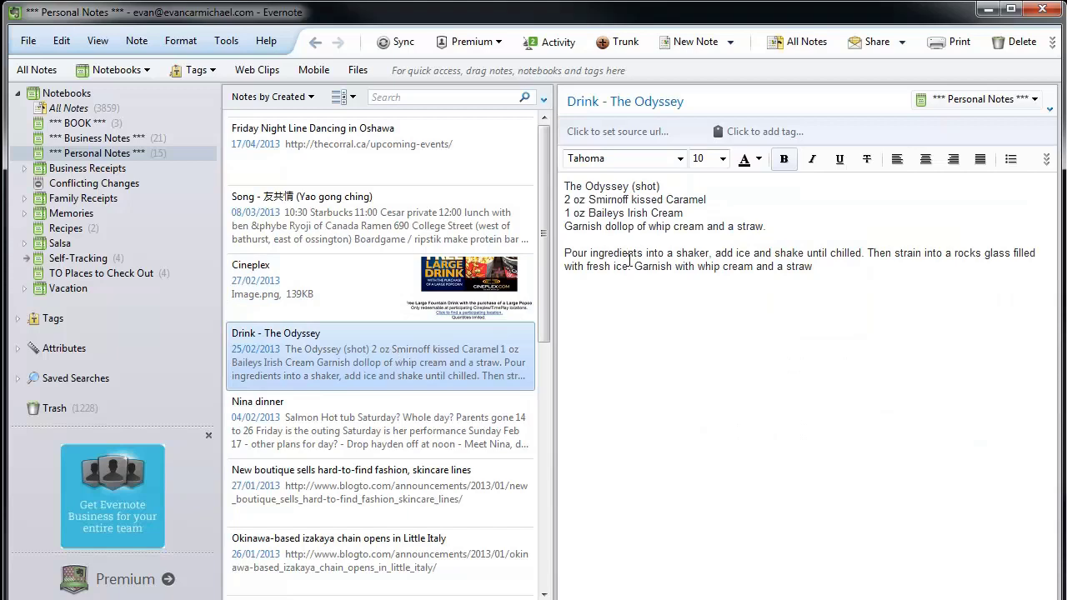
Step: Expand the Business Receipts stack and view the first receipt in the 2012 Q3&Q4 Biz Receipts notebook
click(25, 169)
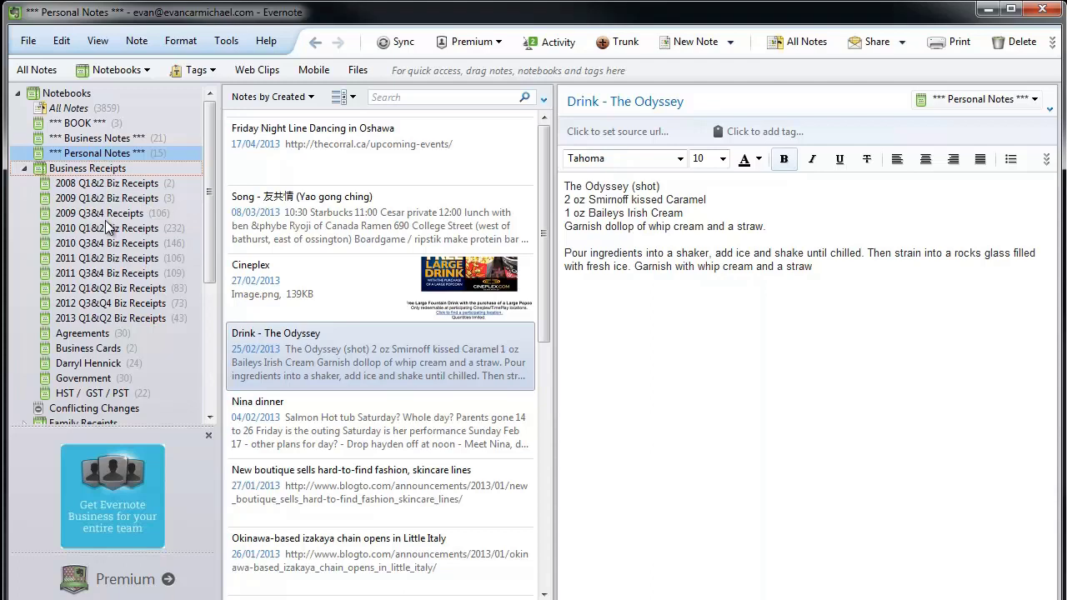
click(103, 305)
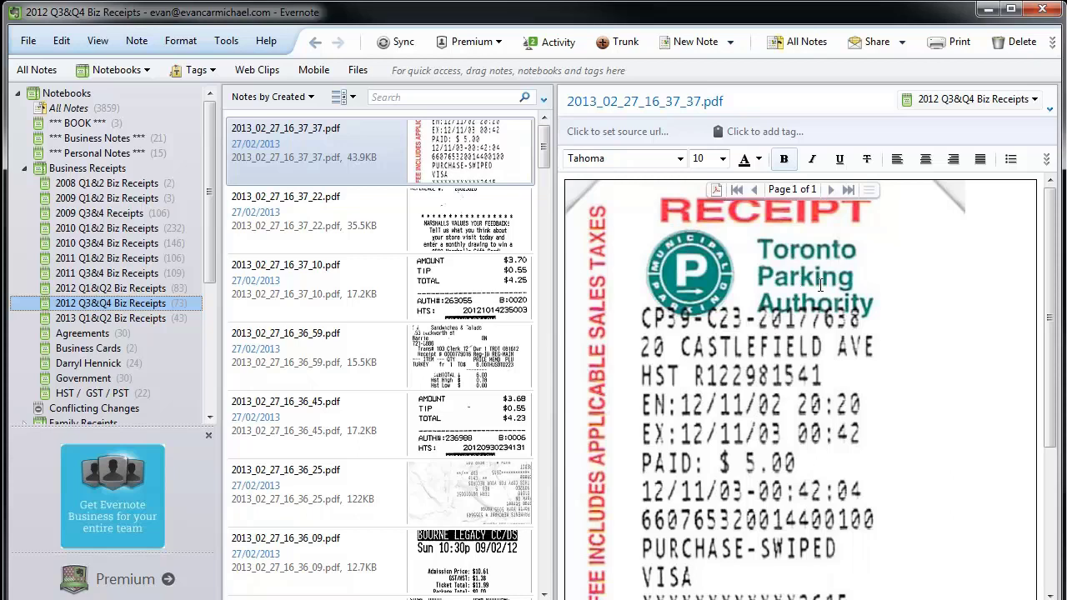
scroll(772, 423, down, 1)
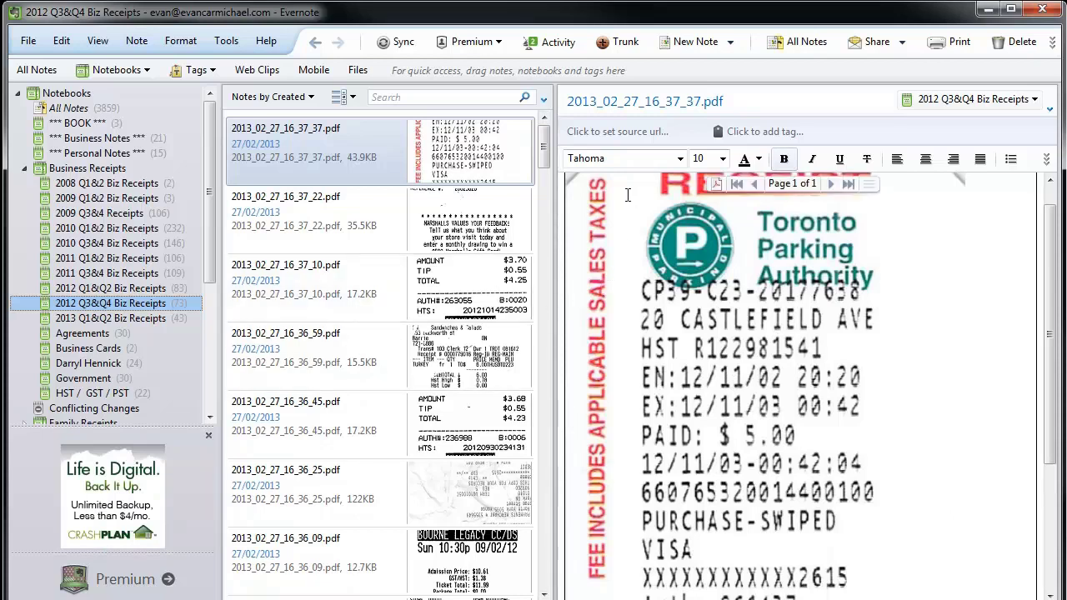
Step: Search the 2012 Q3&Q4 Biz Receipts notebook for "parking" and open the receipt 2013_02_27_14_59_05.pdf
click(427, 98)
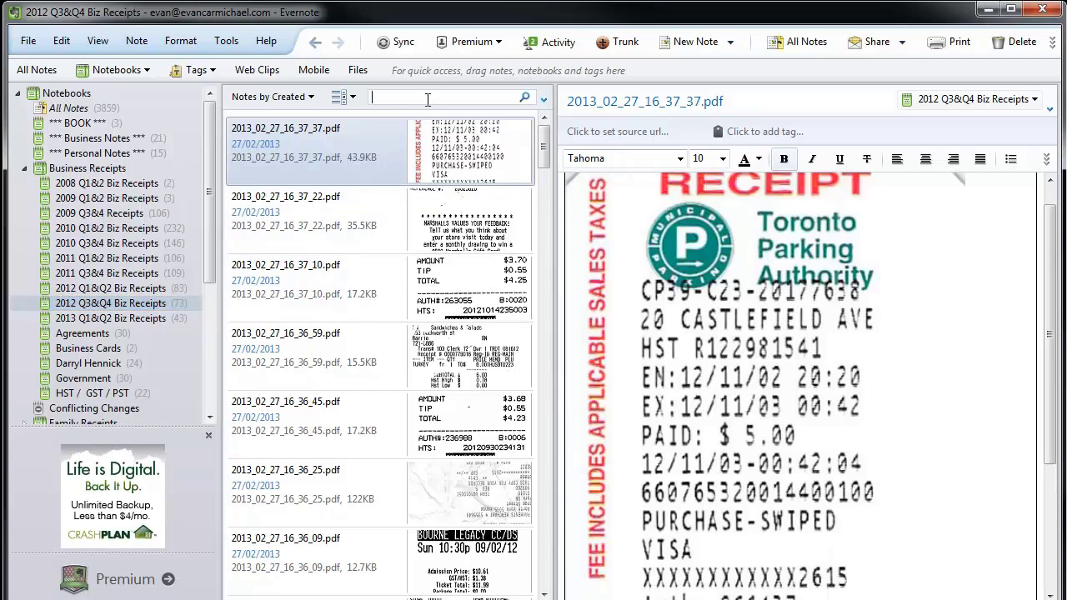
text(parking)
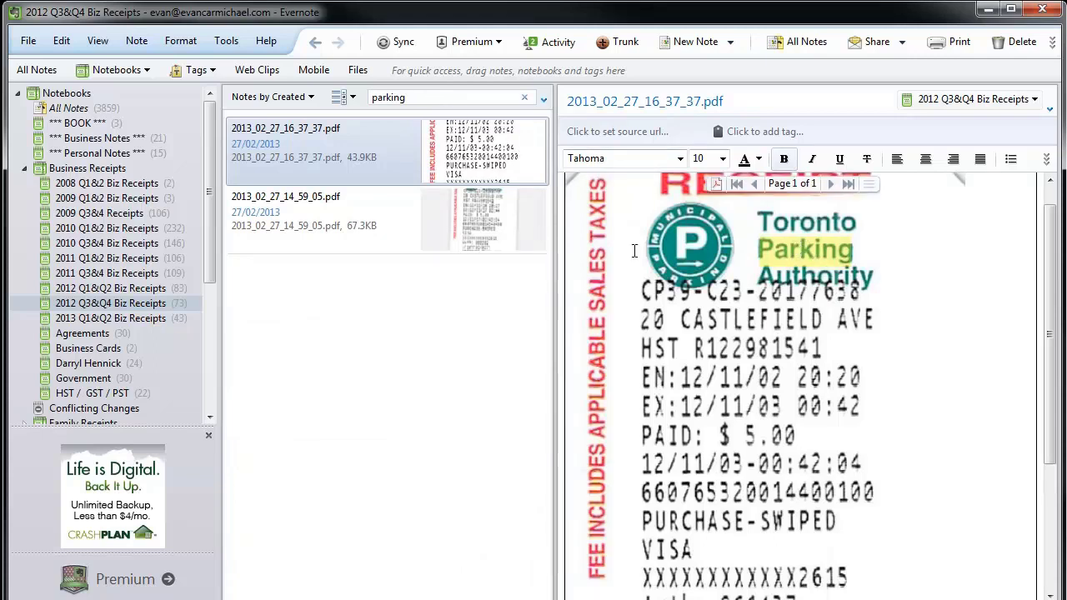
click(488, 223)
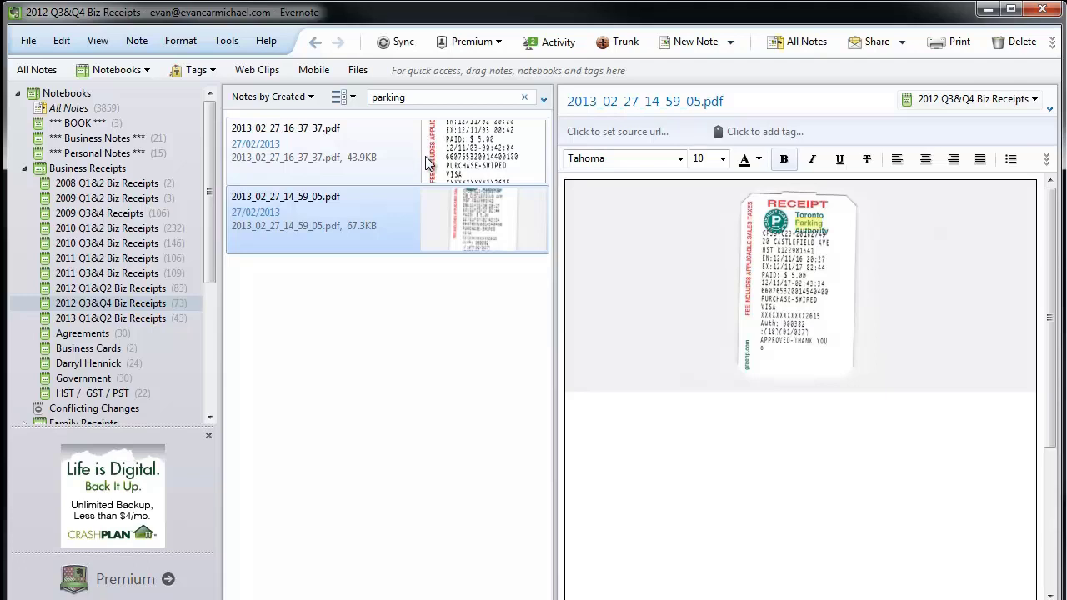
mouse_move(640, 269)
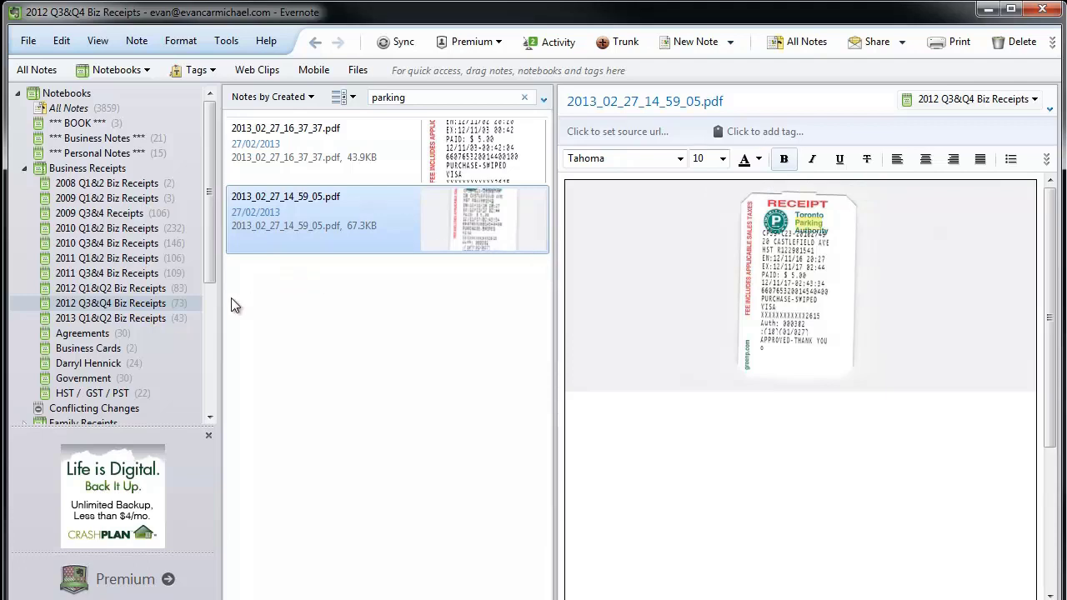
Step: Search the Agreements notebook for "nondisclosure"
click(90, 335)
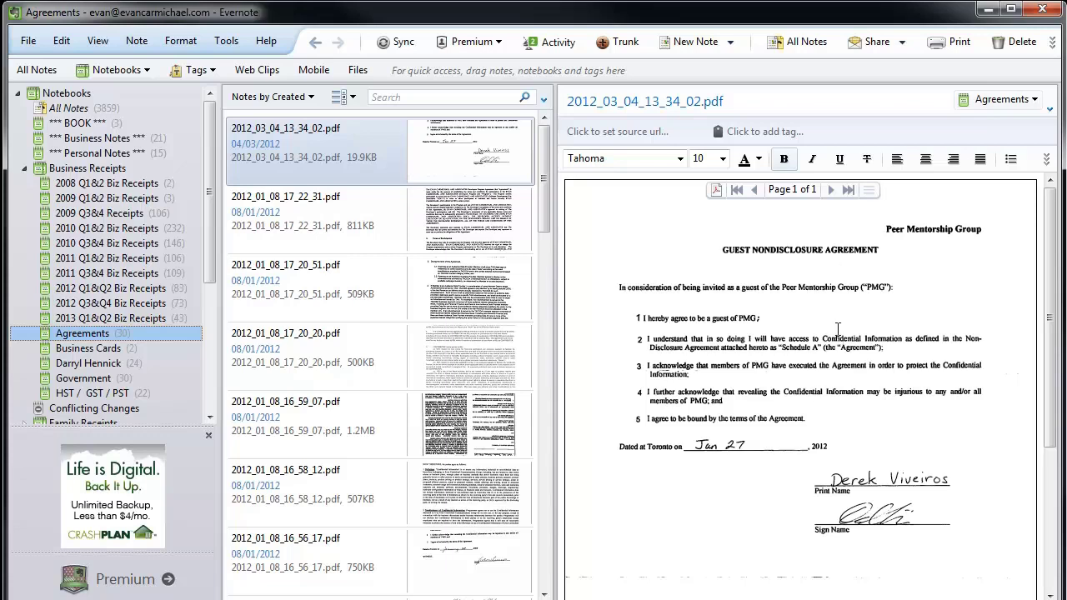
click(442, 97)
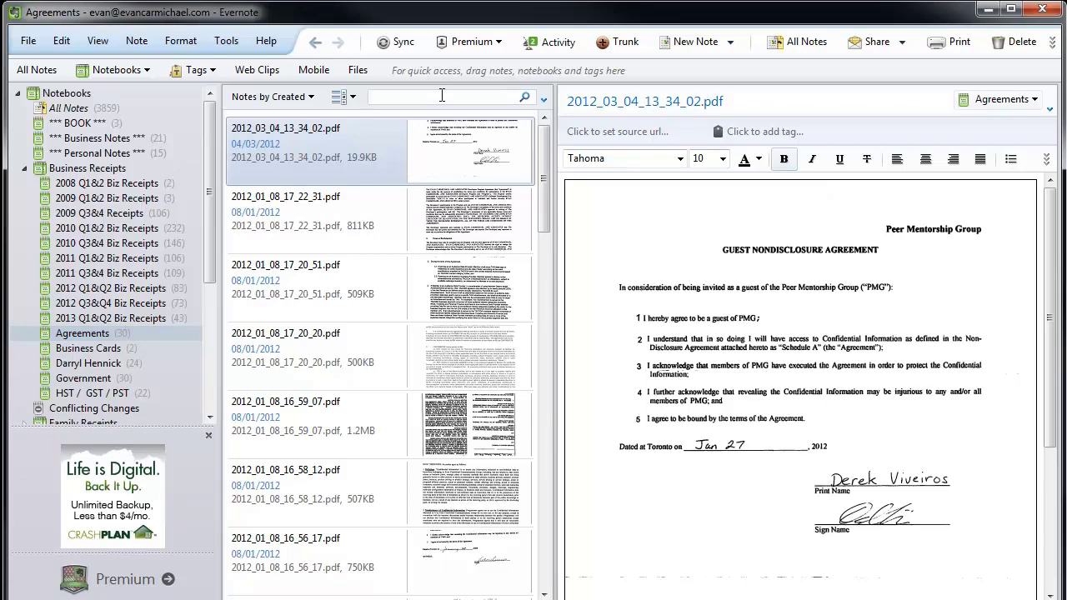
text(nondisclosure)
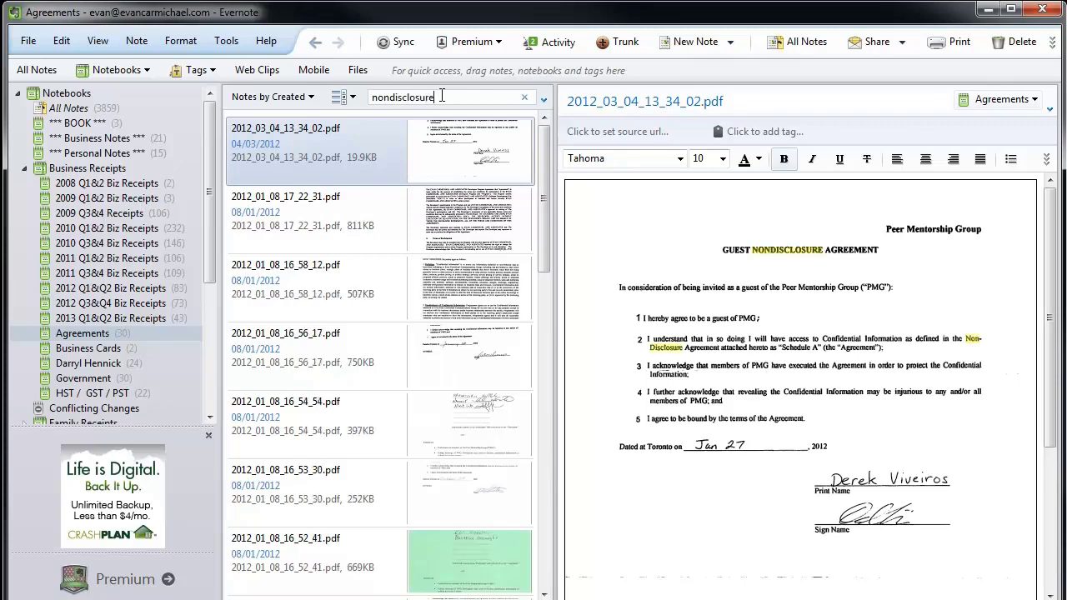
Step: View the agreements 2012_01_08_17_22_31.pdf, 2012_01_08_16_58_12.pdf and 2012_03_04_13_34_02.pdf, and clear the search term
click(340, 207)
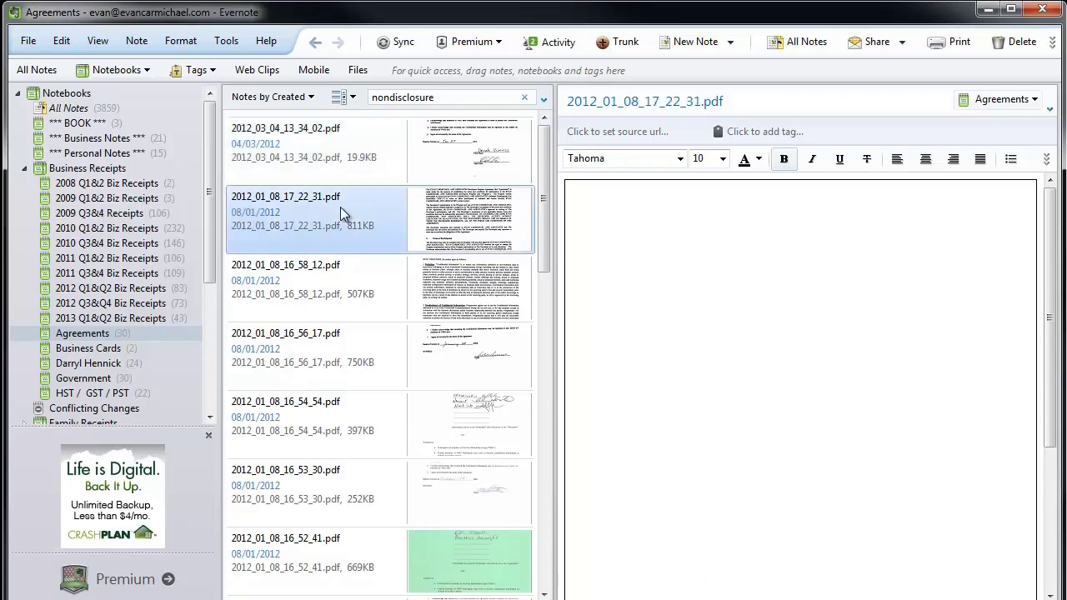
click(333, 275)
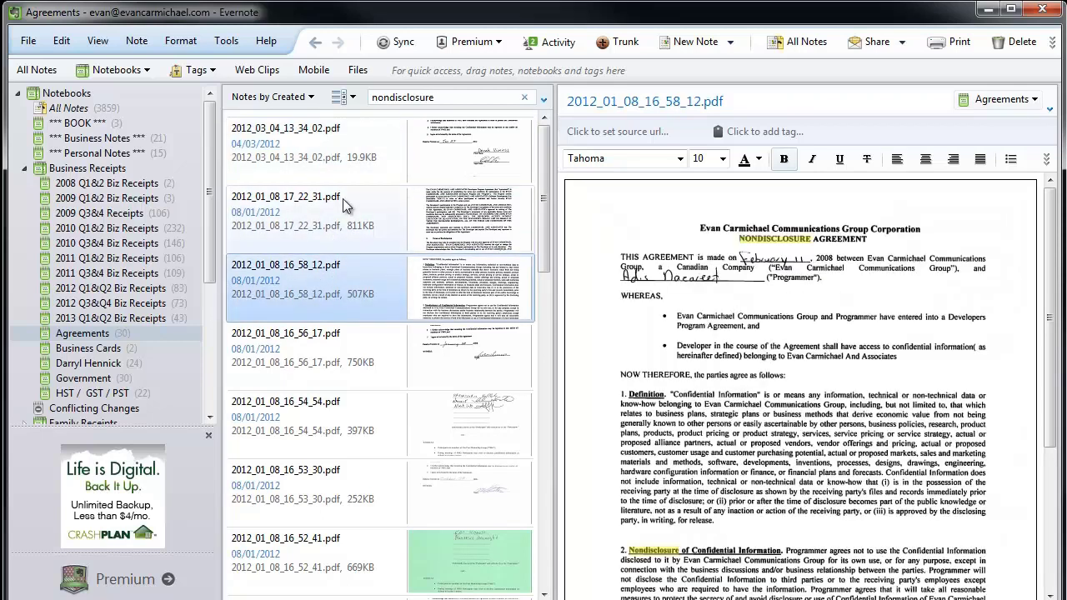
click(338, 155)
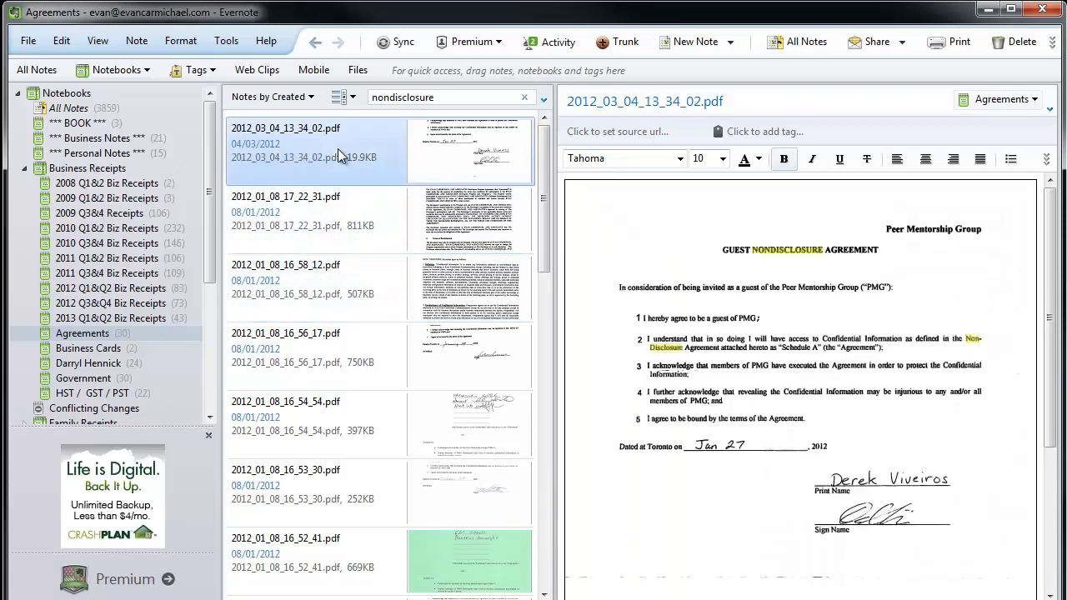
double_click(421, 100)
key(BackSpace)
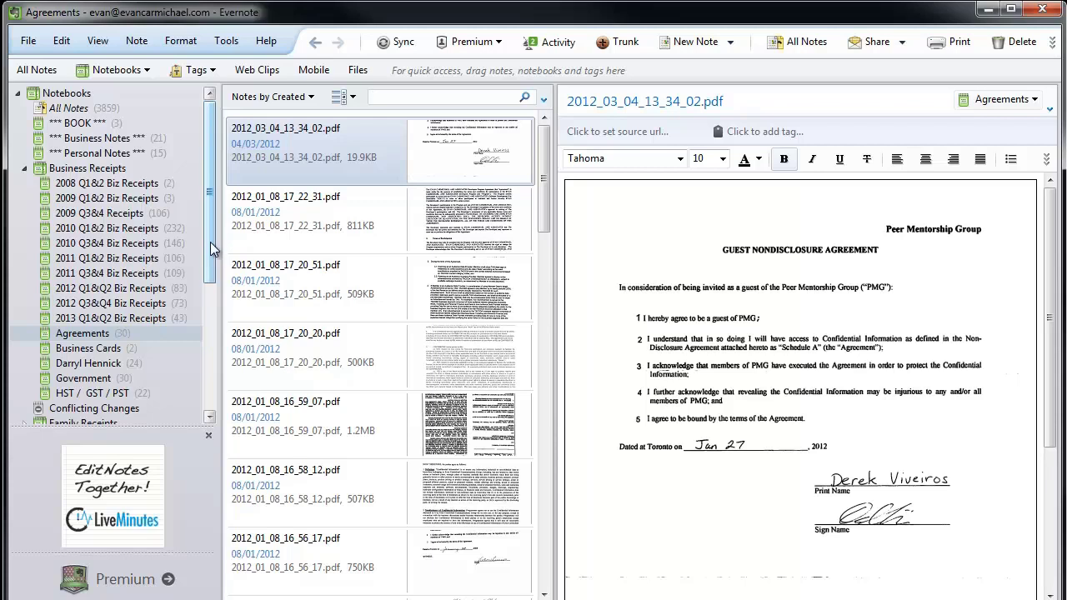
Step: Collapse the Business Receipts stack and open the 2009 Family Receipts notebook inside the Family Receipts stack
scroll(210, 241, down, 1)
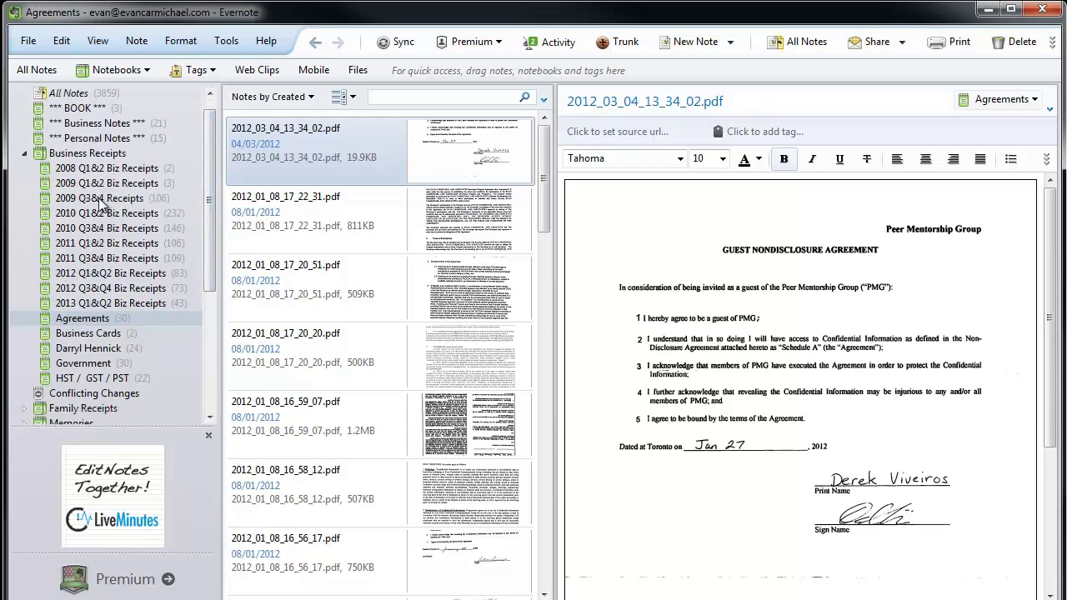
click(24, 152)
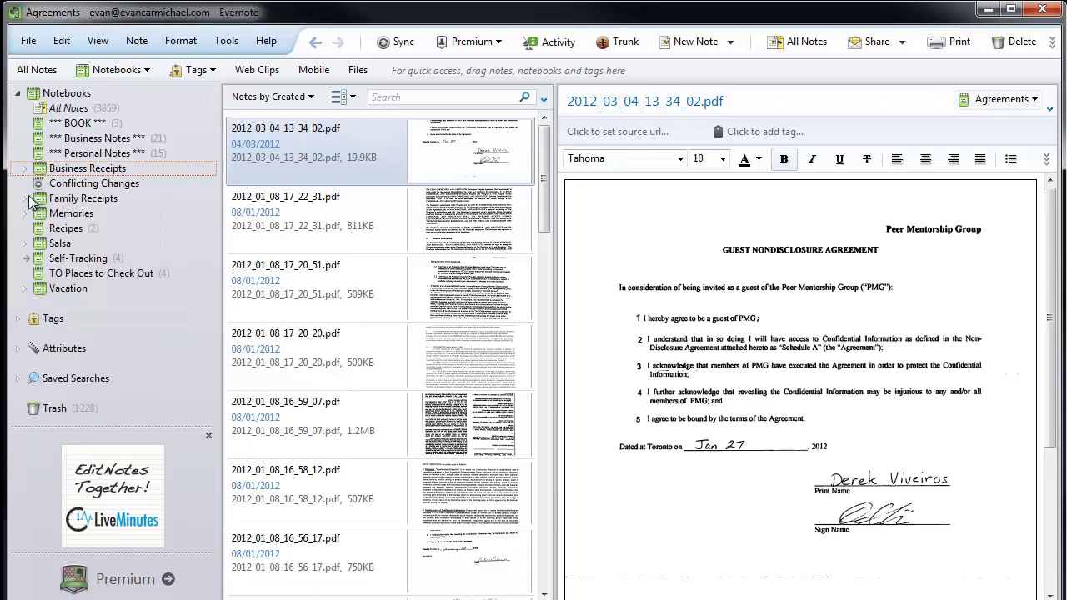
click(26, 198)
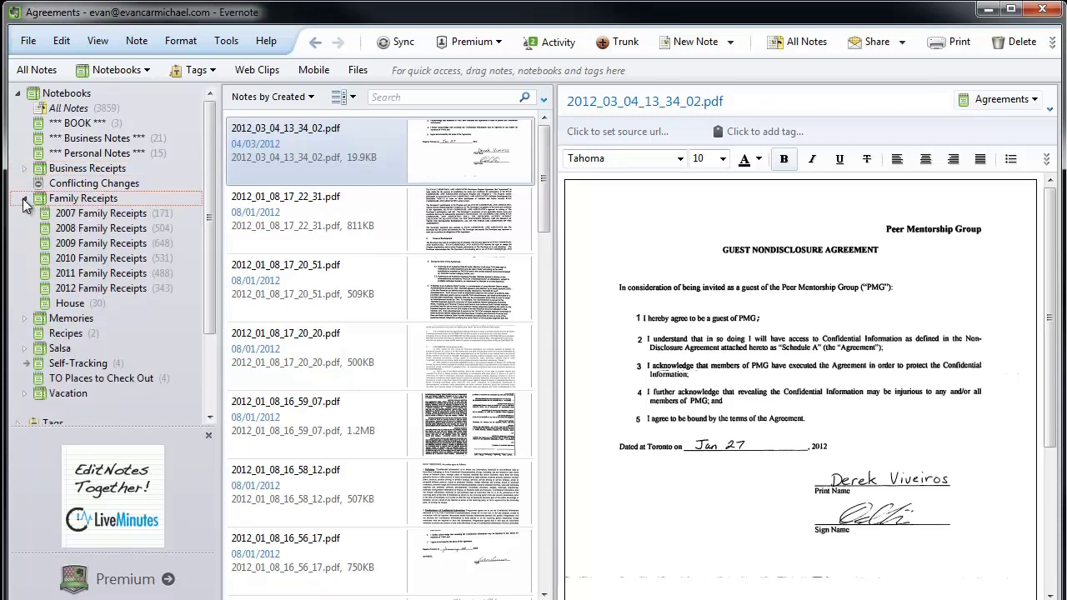
click(110, 244)
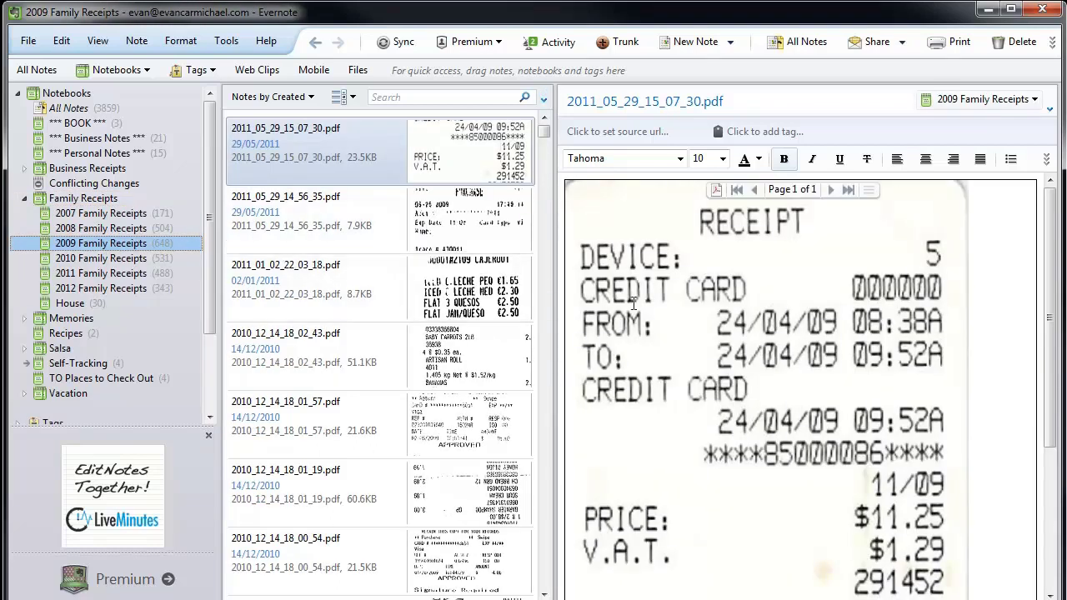
Step: Read the receipt 2011_05_29_15_07_30.pdf to its end and open the receipt 2011_05_29_14_56_35.pdf
scroll(606, 297, down, 5)
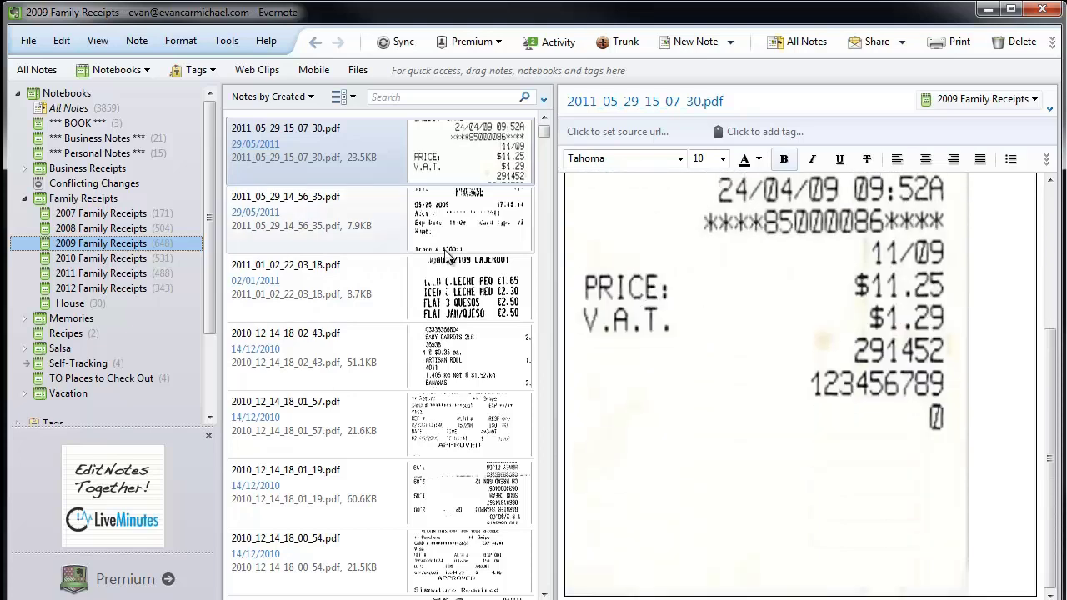
click(399, 230)
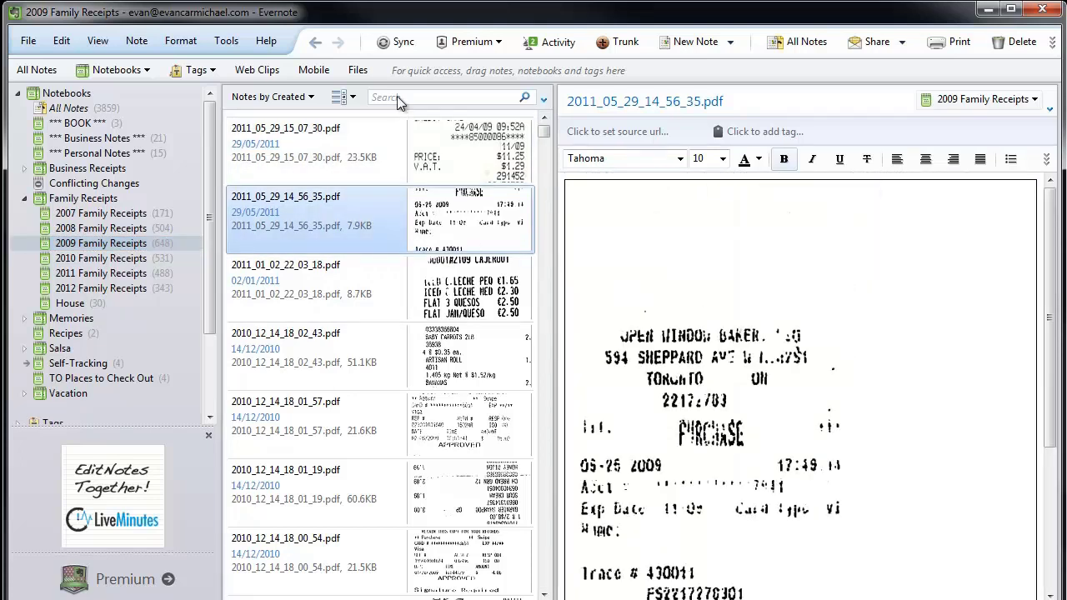
Step: Search the 2011 Family Receipts notebook for "home depot" and collapse the Family Receipts stack
click(115, 274)
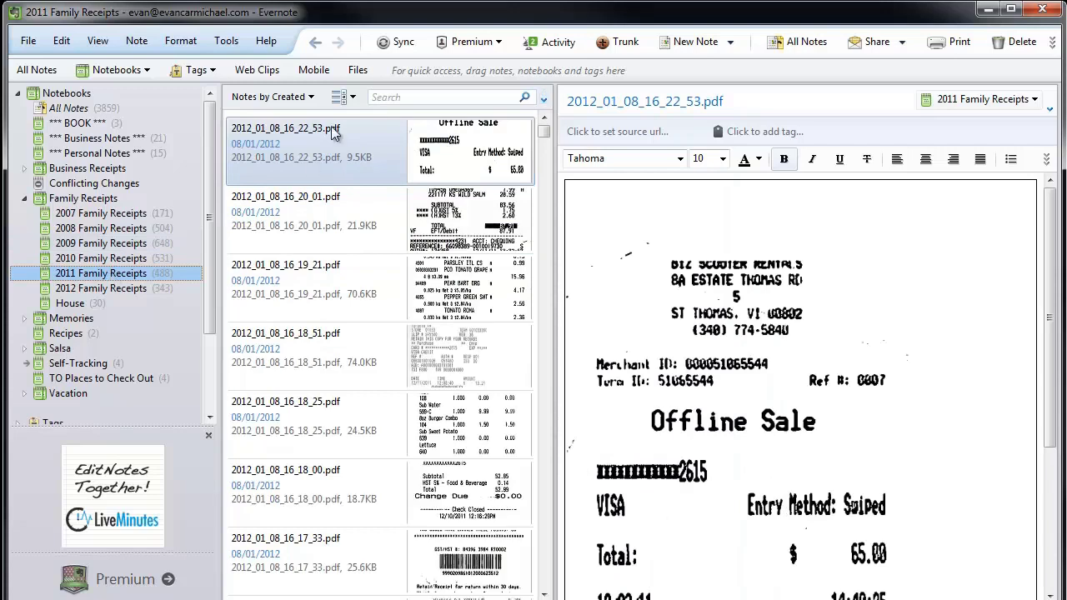
click(402, 97)
text(home c)
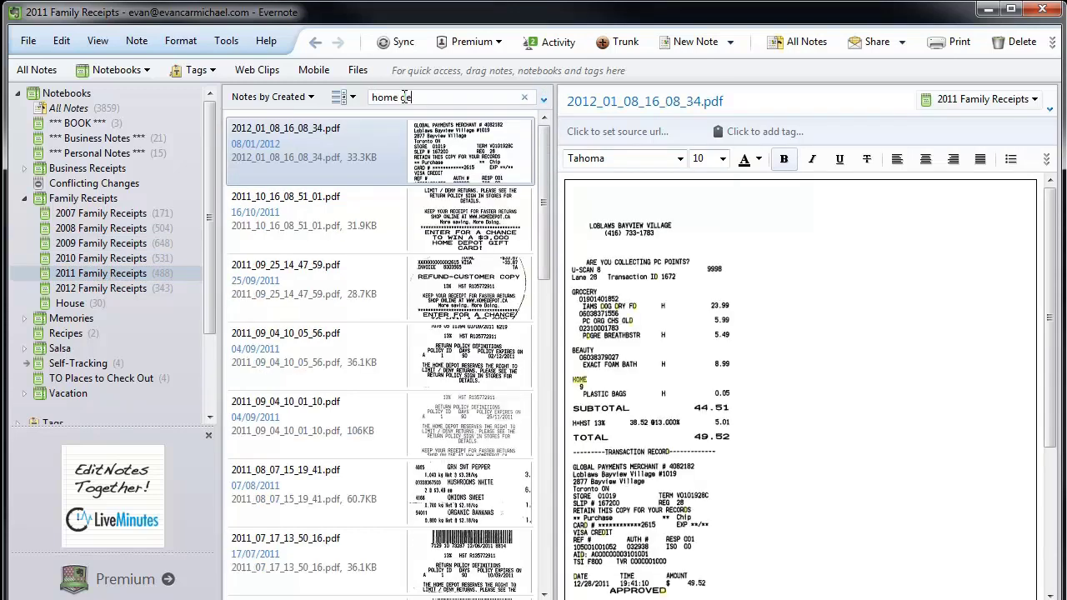
text(epot)
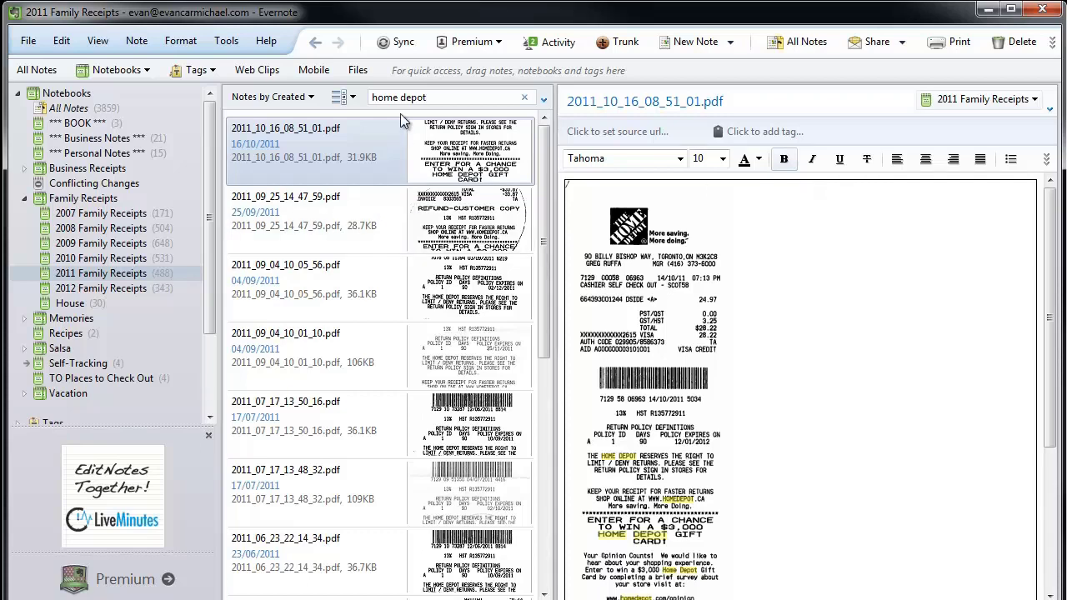
click(23, 198)
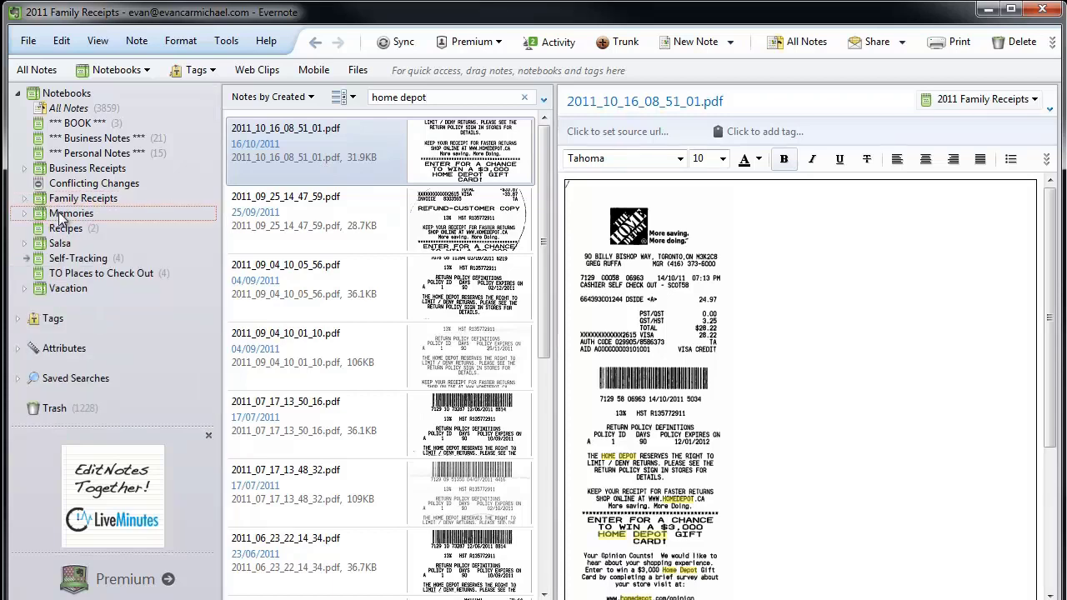
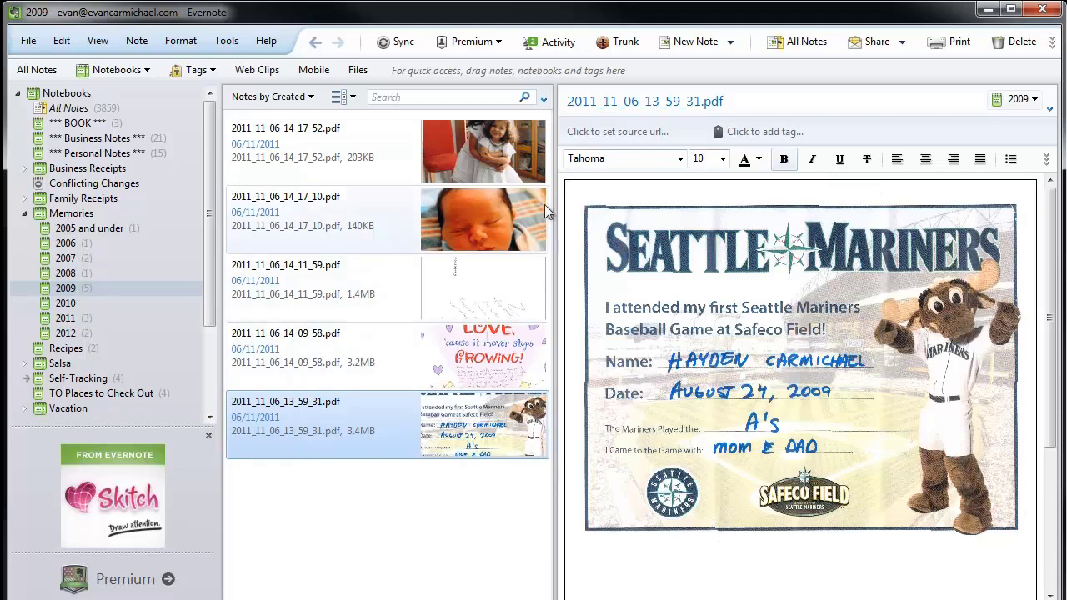
Step: Collapse the Memories stack and open the Recipes notebook
mouse_move(757, 311)
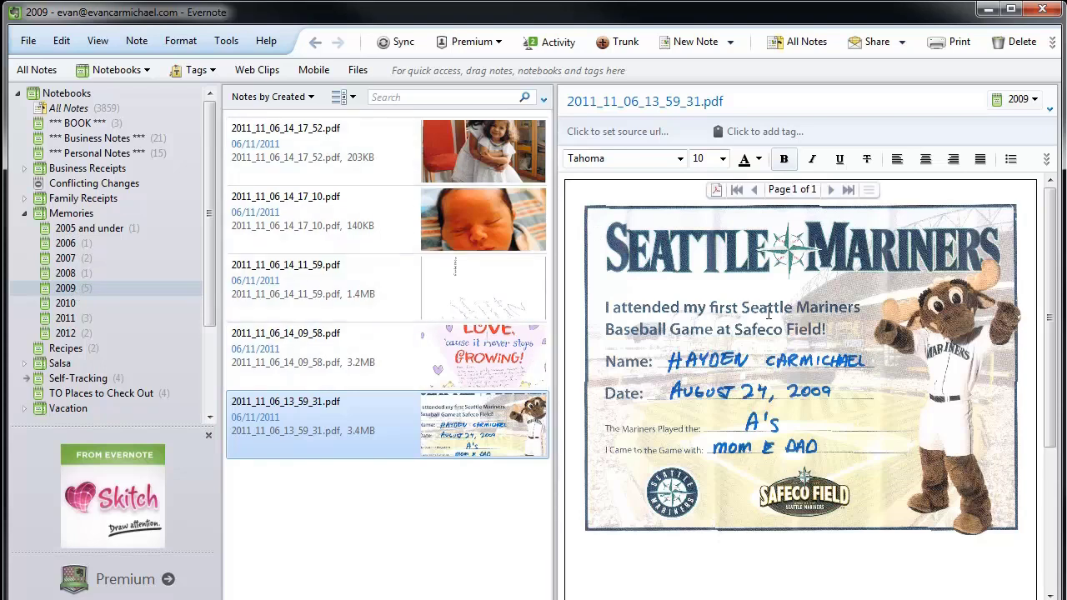
click(25, 216)
click(57, 229)
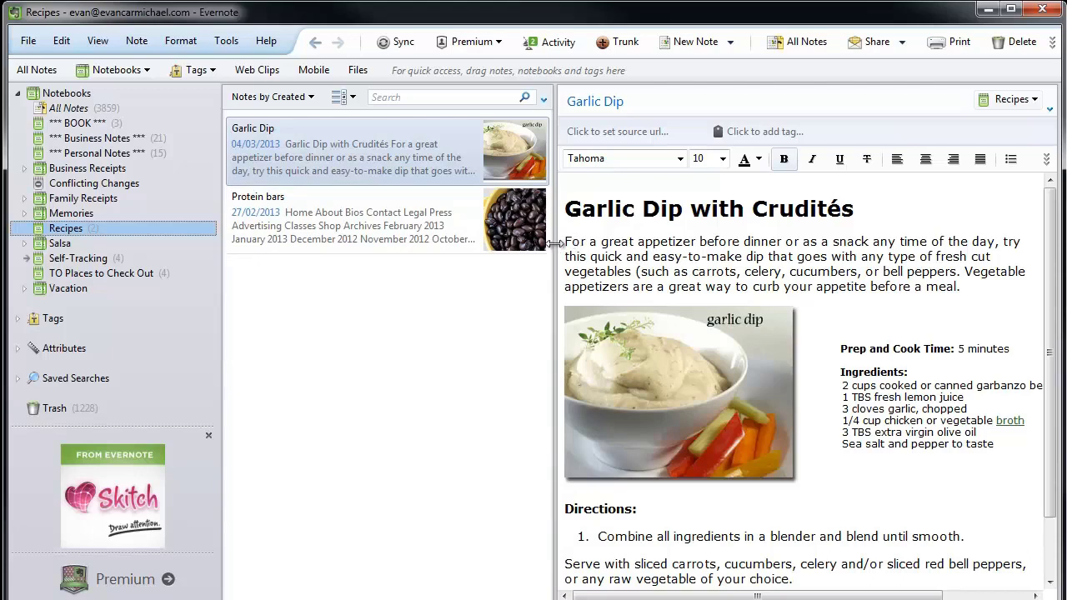
Step: Read the Protein bars recipe from its heading through the ingredient lists, and return to the Garlic Dip note
click(381, 217)
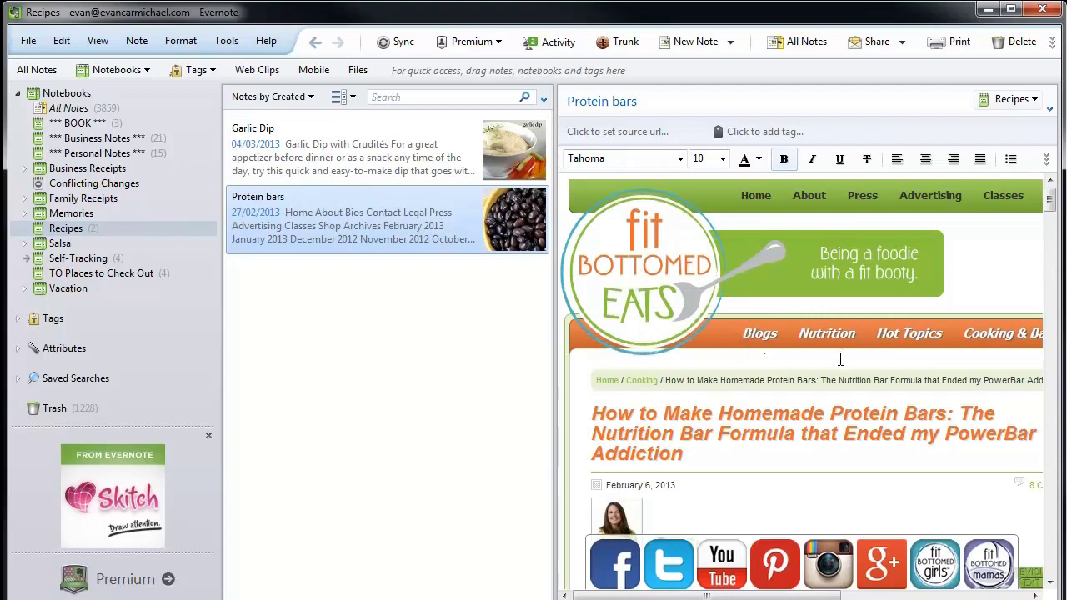
scroll(842, 358, down, 1)
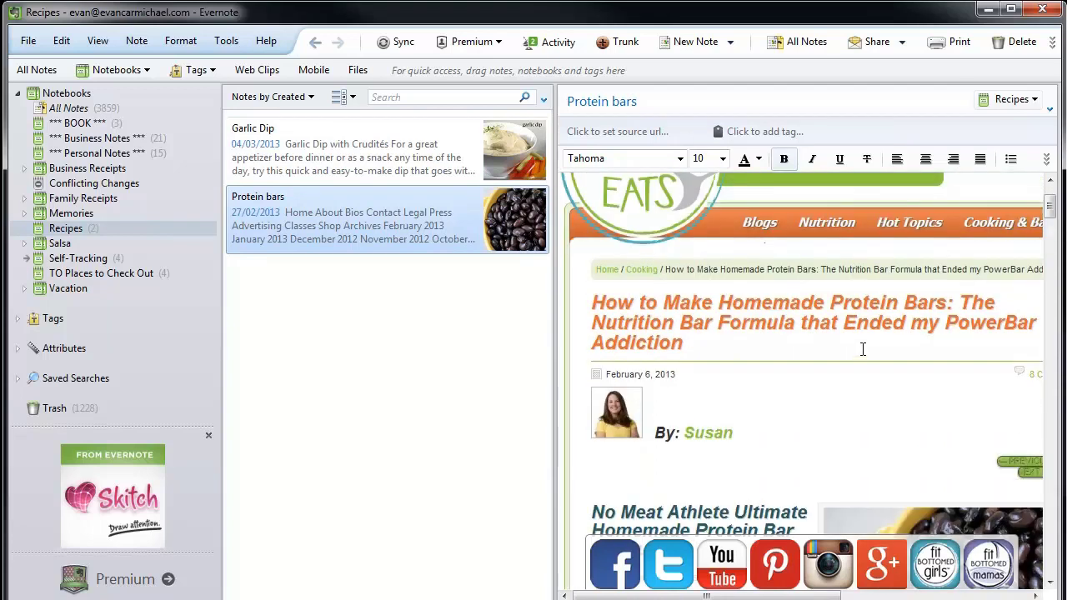
scroll(863, 349, up, 1)
scroll(863, 349, down, 2)
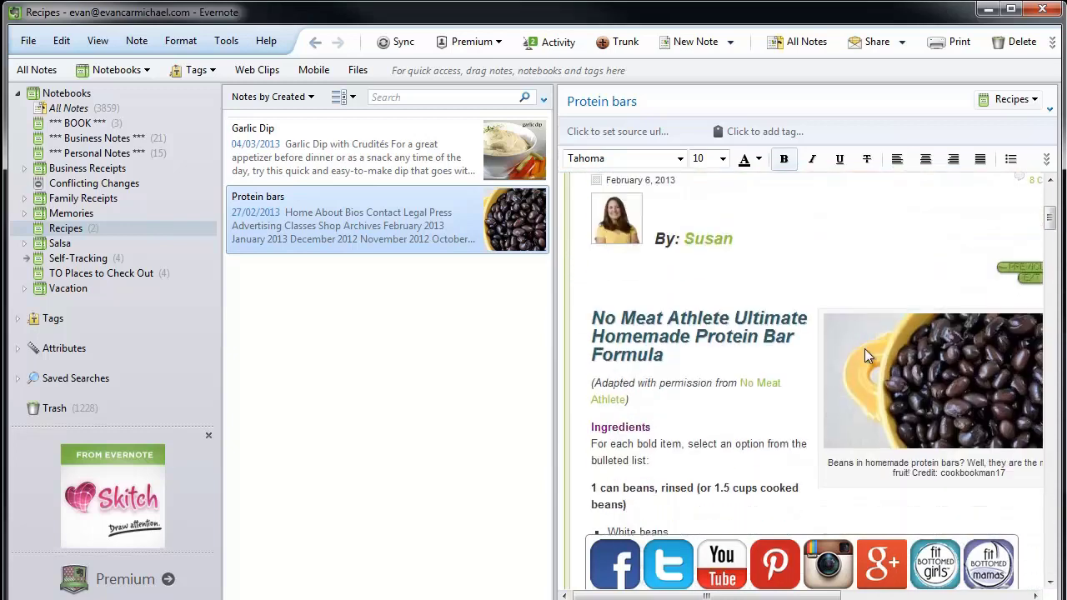
scroll(864, 348, down, 1)
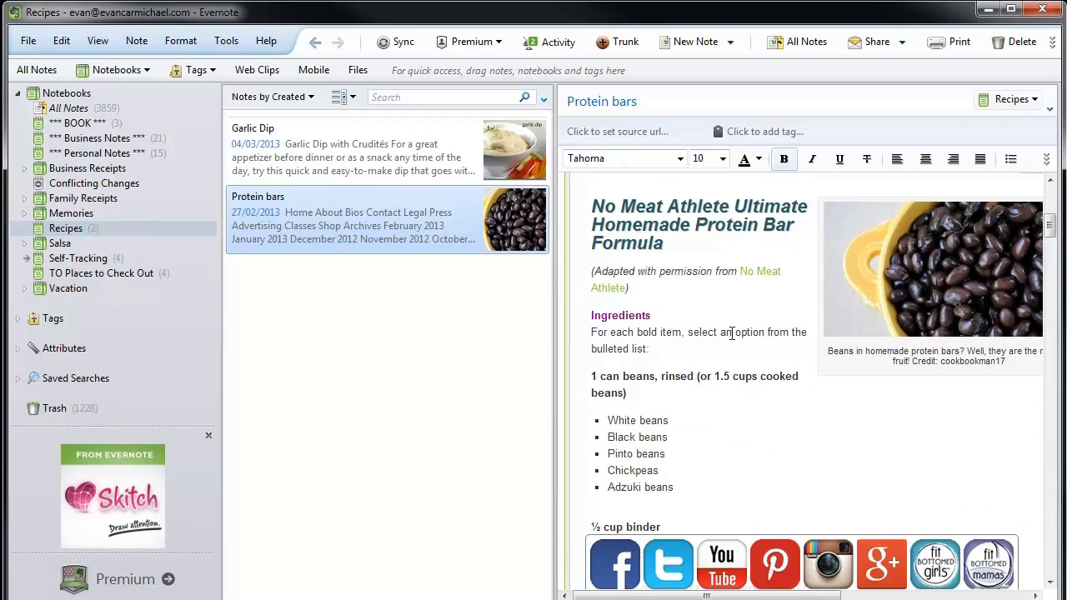
scroll(708, 350, down, 2)
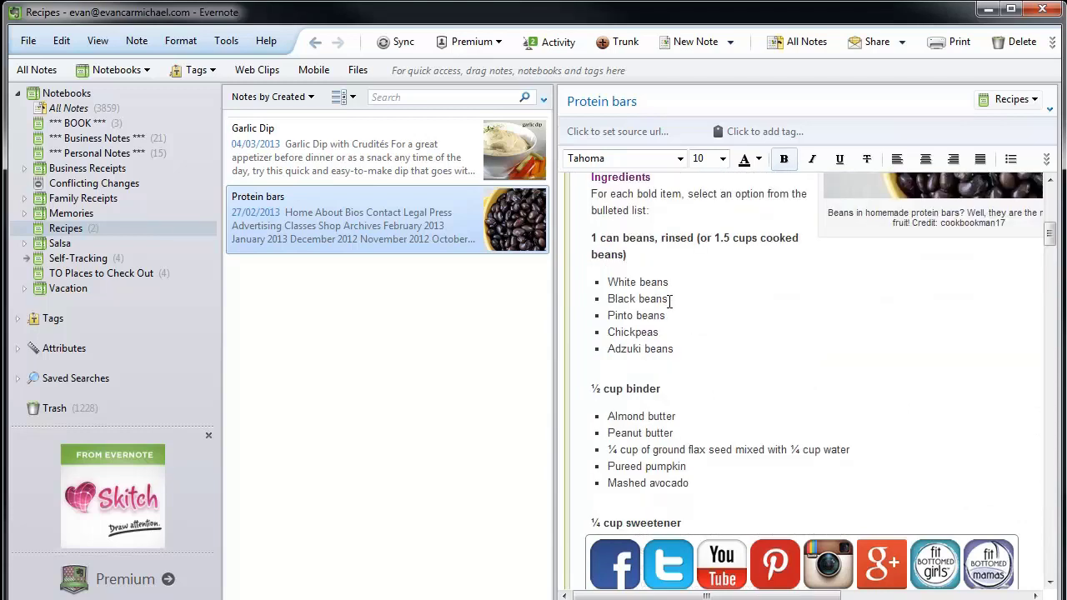
scroll(669, 301, down, 8)
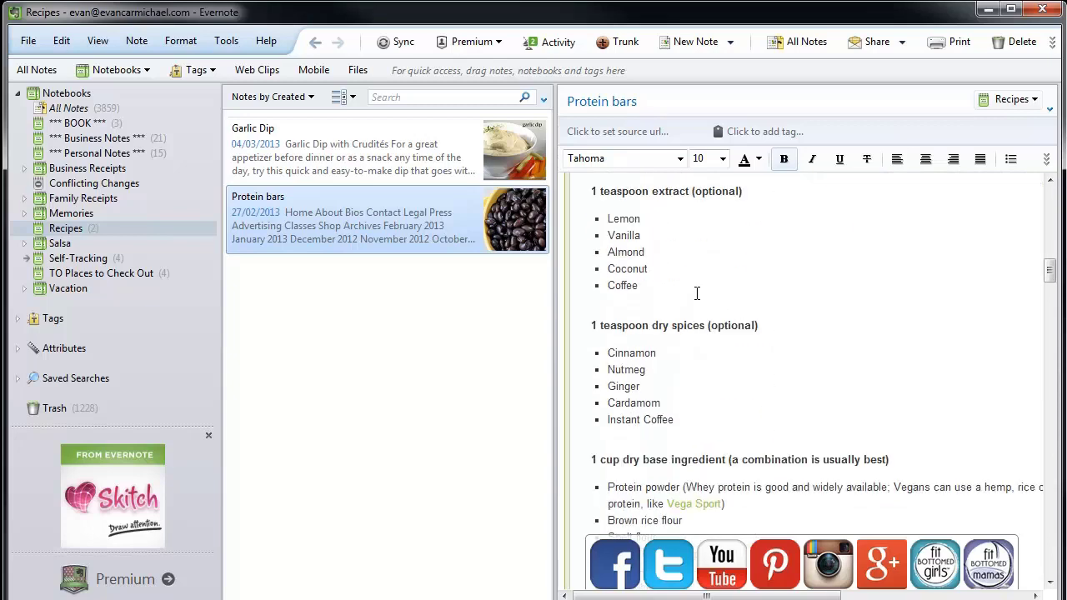
scroll(693, 290, down, 3)
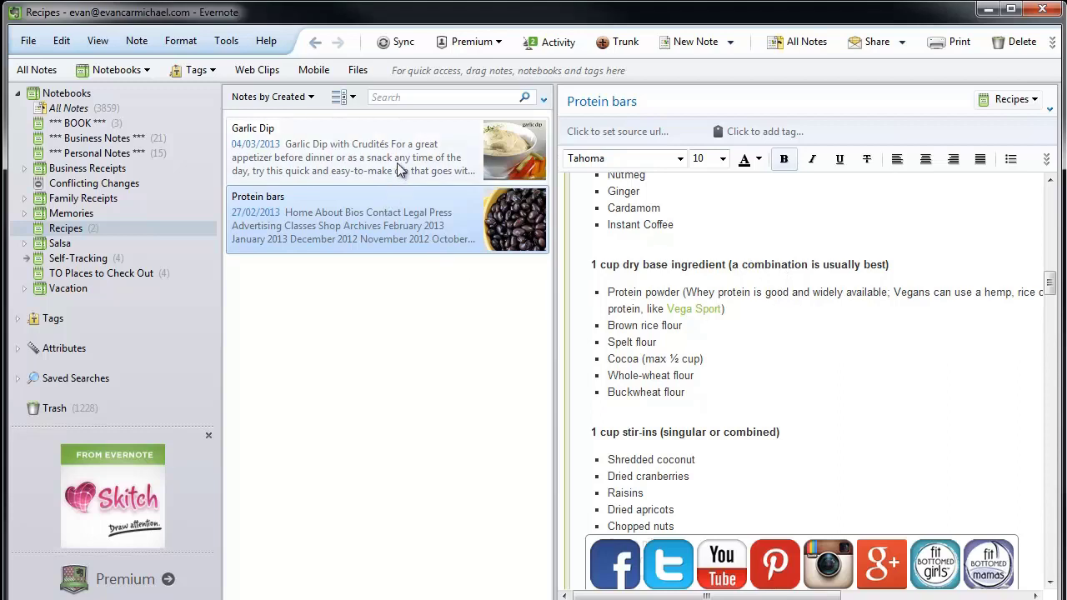
click(288, 166)
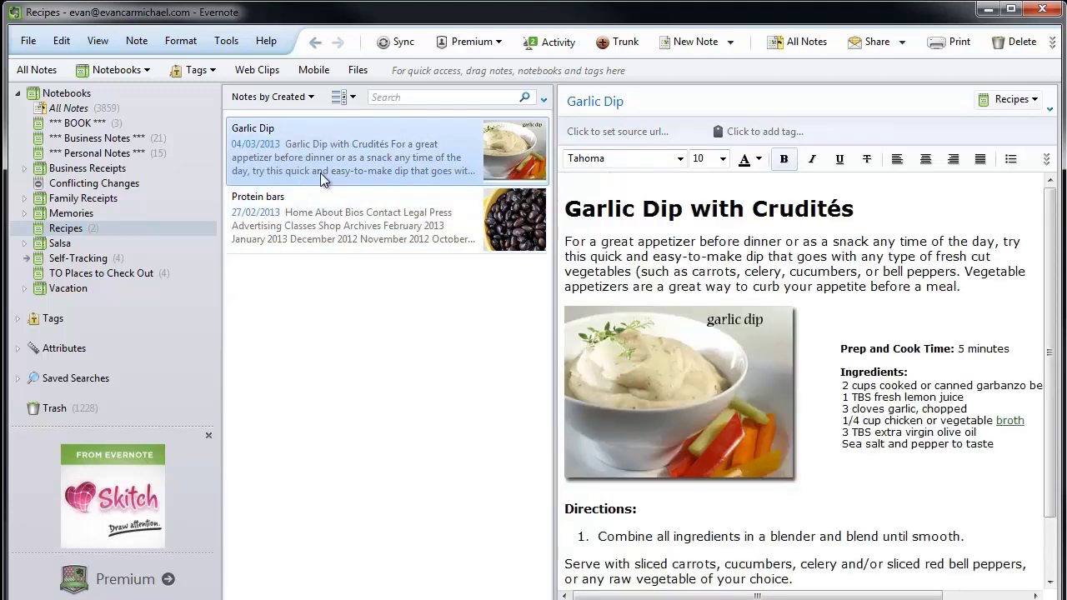
Step: Expand the Salsa stack, show all its notes, and view the first handout in the STUD 1 notebook
click(24, 243)
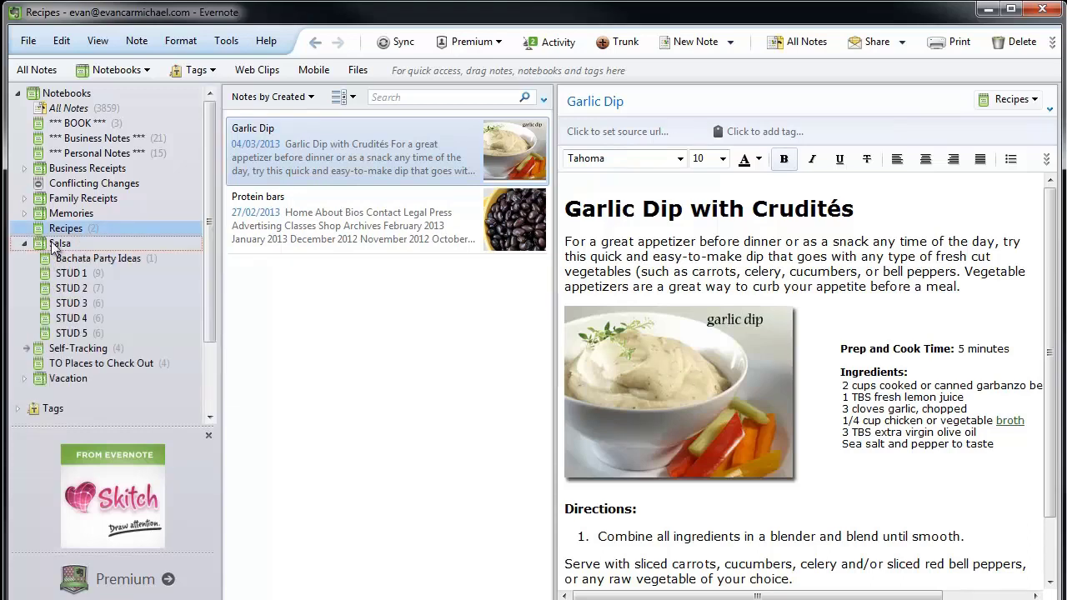
click(53, 246)
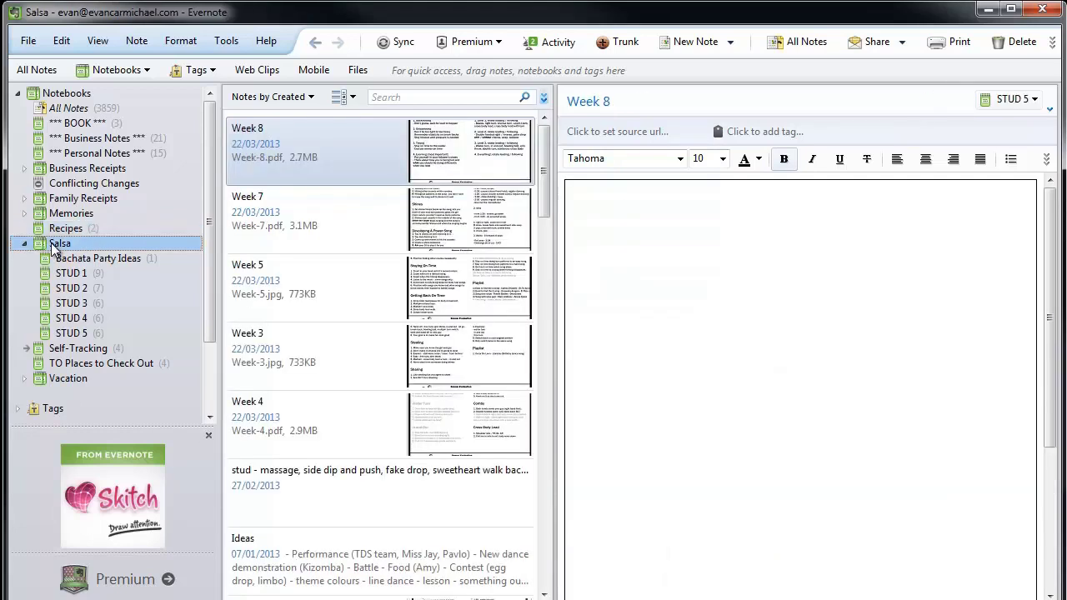
click(85, 275)
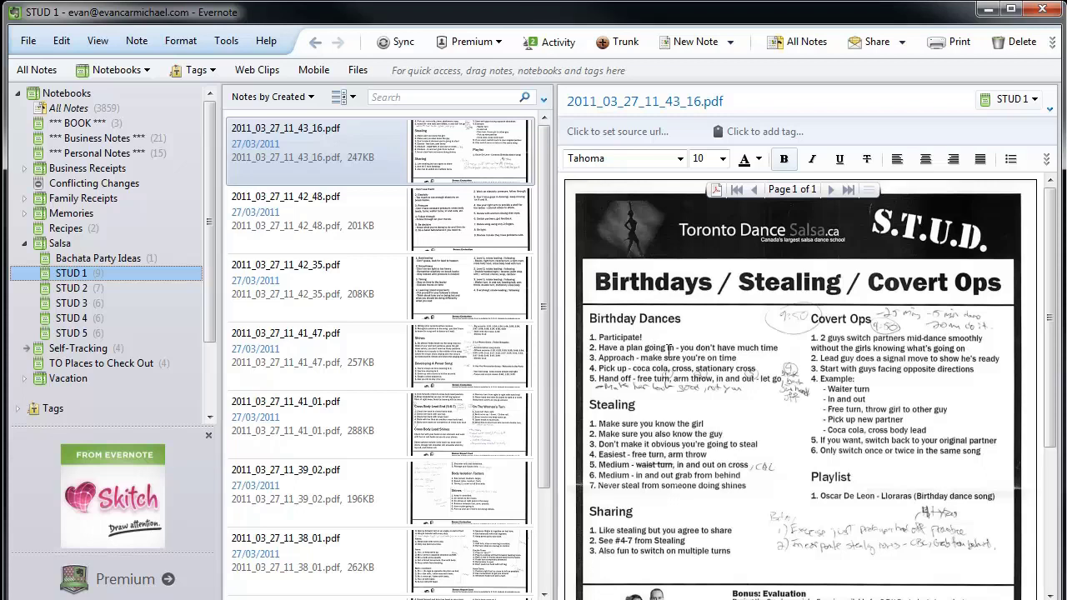
scroll(739, 358, down, 1)
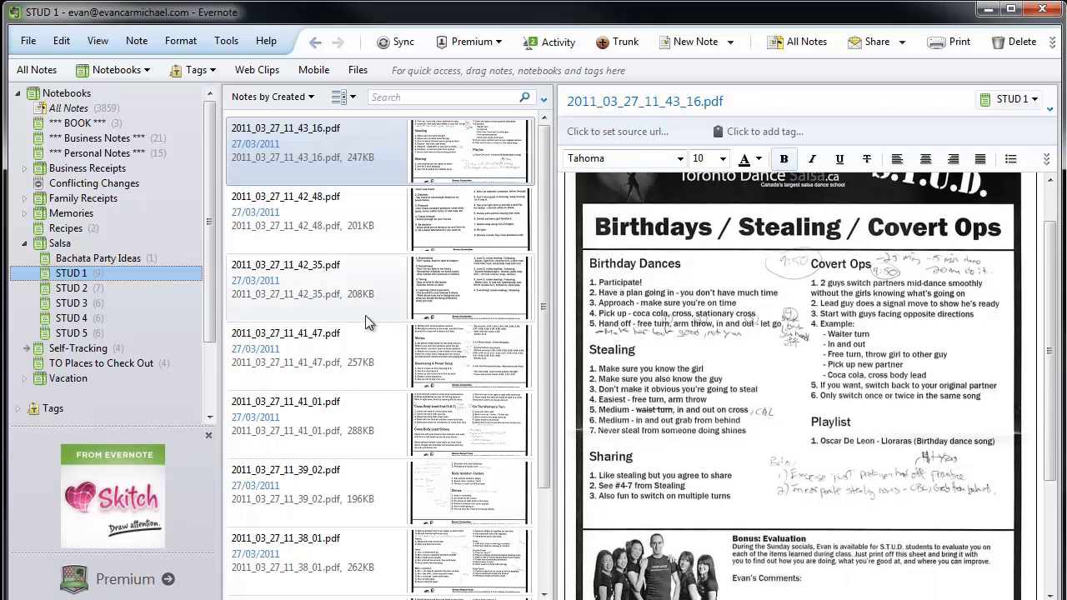
Step: View the STUD 2 and STUD 3 notebooks and collapse the Salsa stack
click(80, 287)
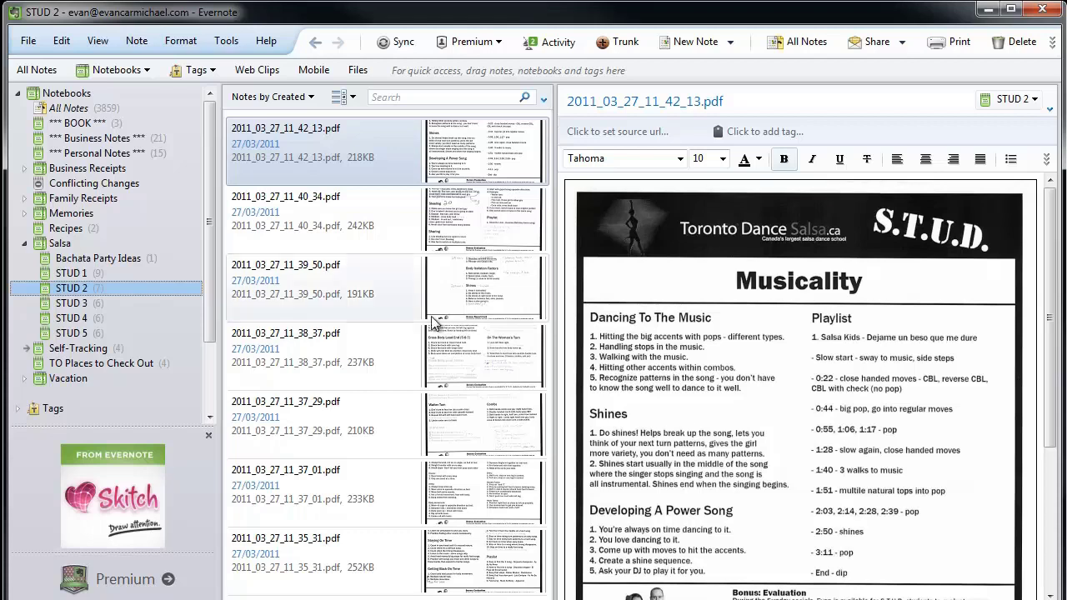
click(88, 301)
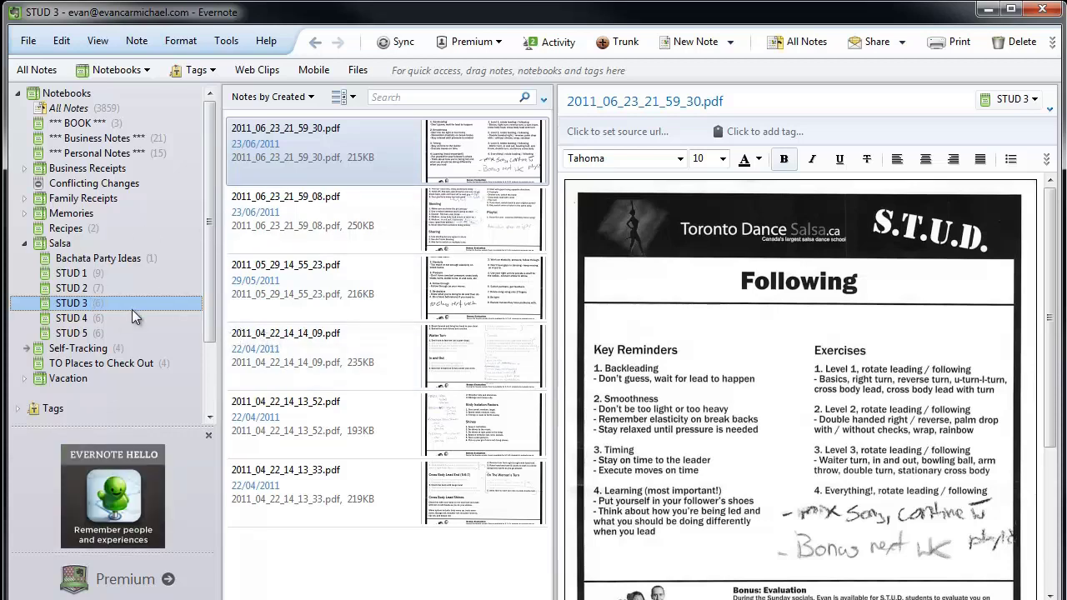
click(25, 243)
Step: Open the TO Places to Check Out notebook and view its Market 707 and "Toronto's newest izakaya comes direct from Tokyo" notes
click(80, 278)
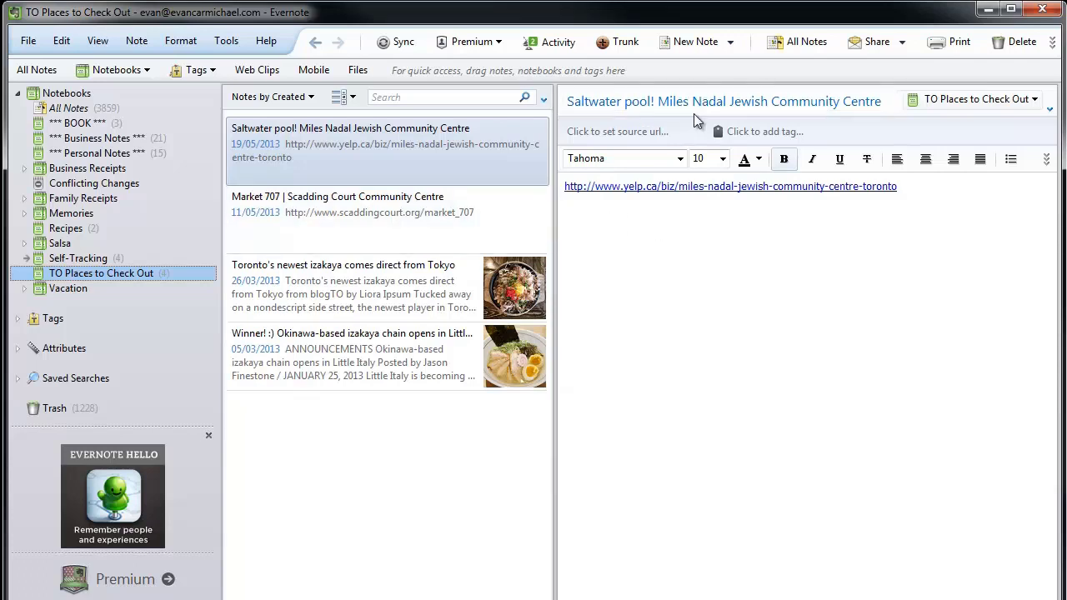
click(467, 216)
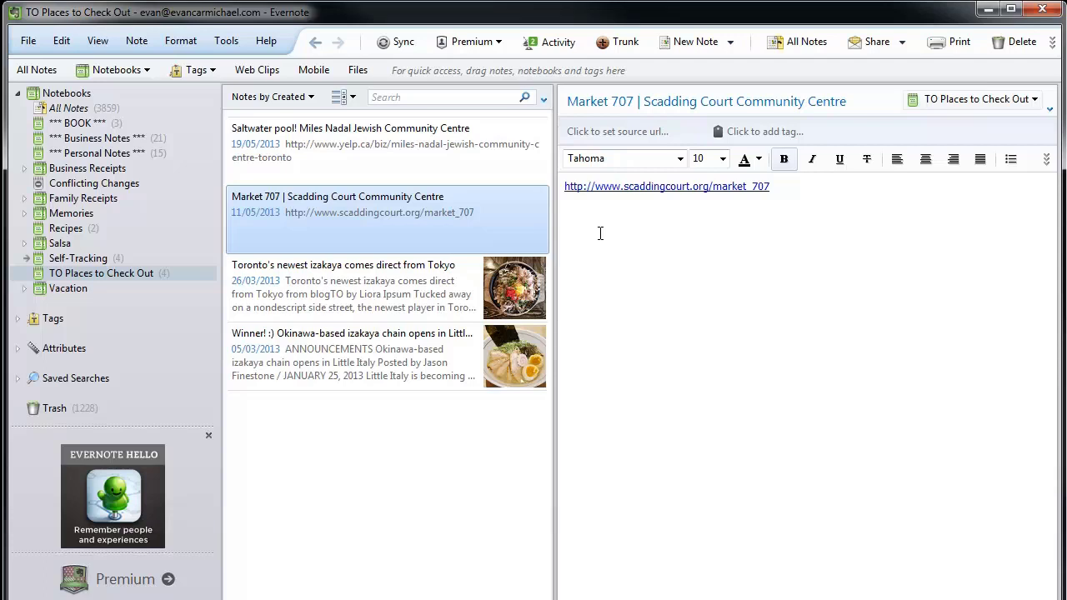
click(458, 288)
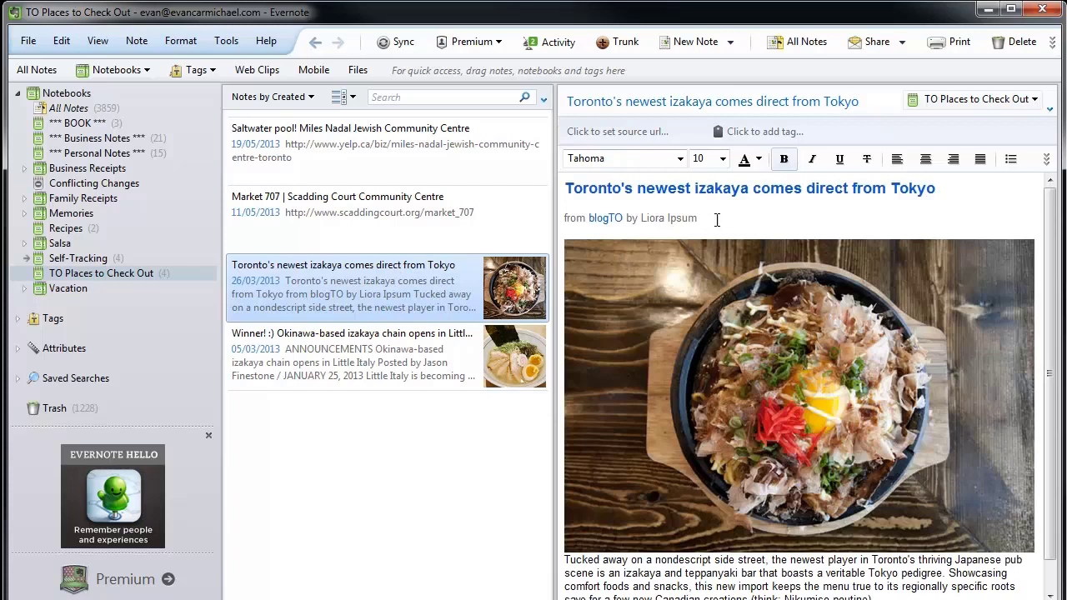
scroll(725, 220, down, 1)
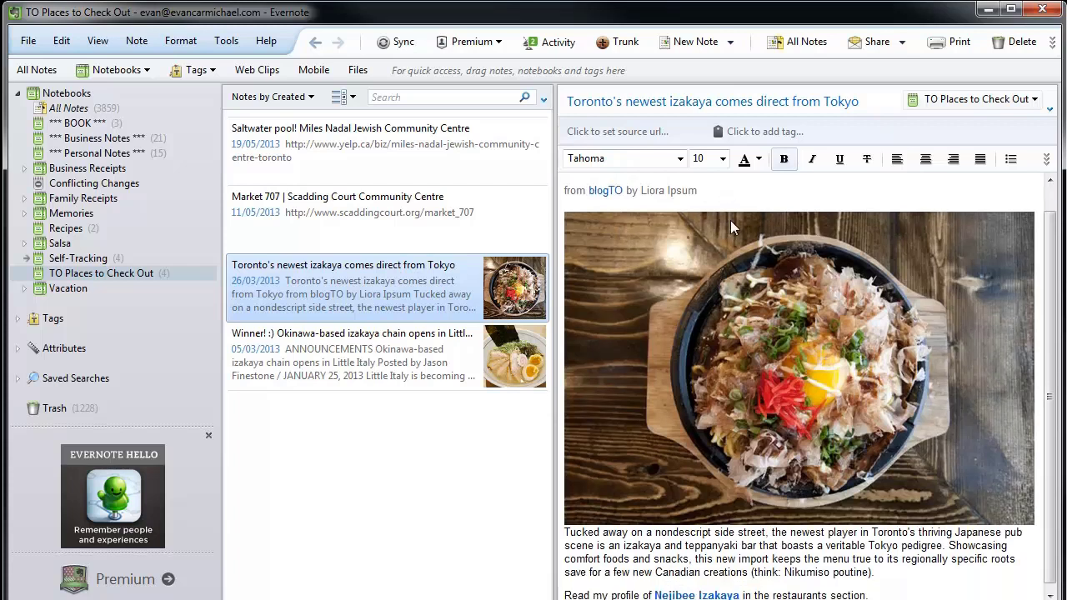
Step: Read the clipped article on the Okinawa-based izakaya chain and return to the Market 707 note
click(432, 350)
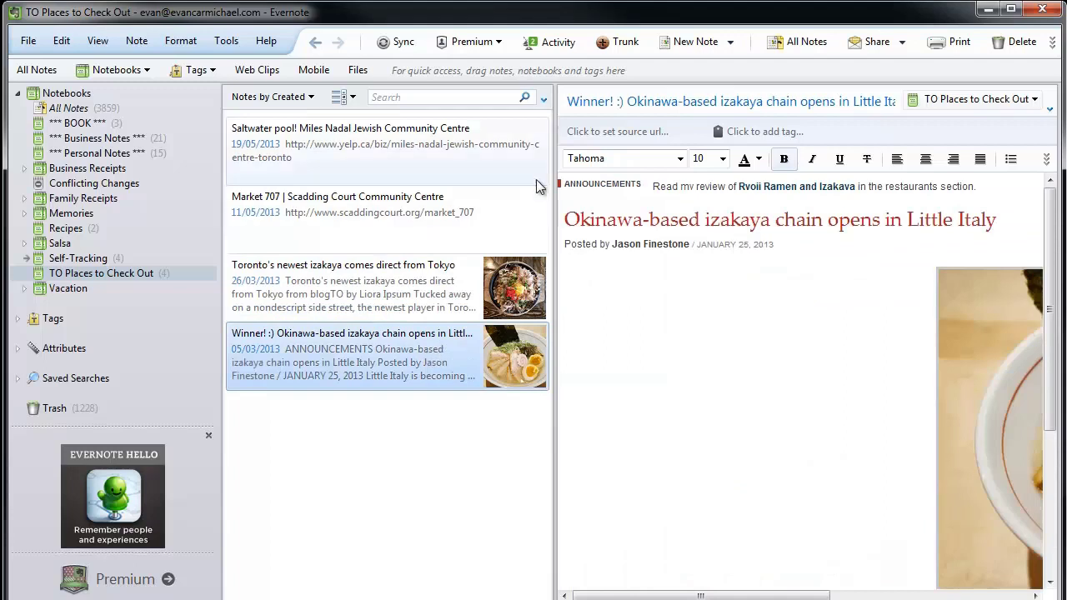
drag(818, 595, 936, 585)
scroll(772, 383, down, 5)
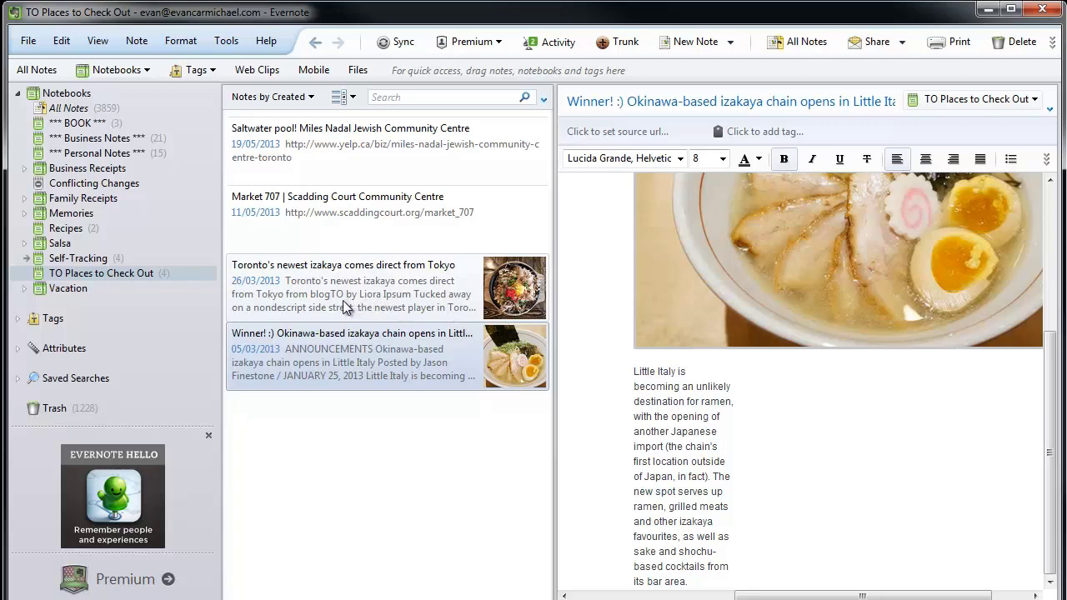
click(363, 233)
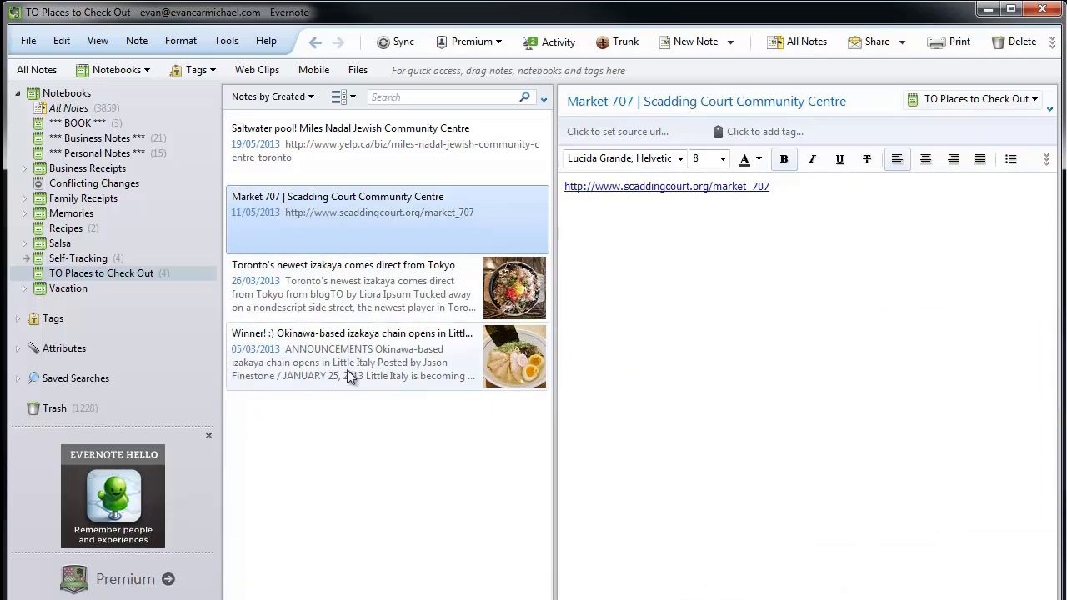
Step: Show the notes of the Vacation stack, expand it, and open the 2012 California notebook
click(72, 293)
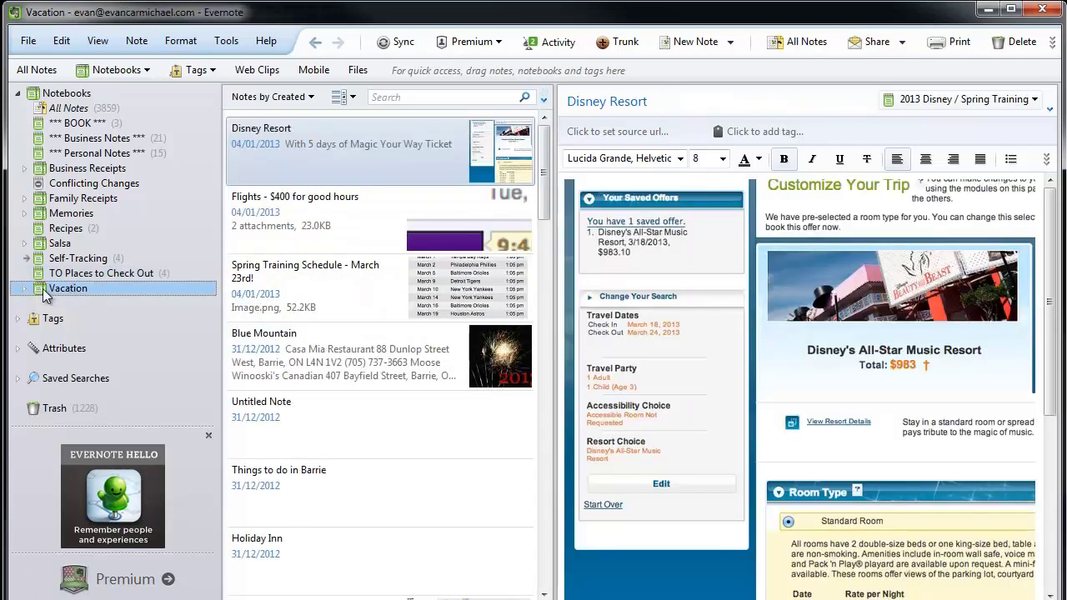
click(25, 290)
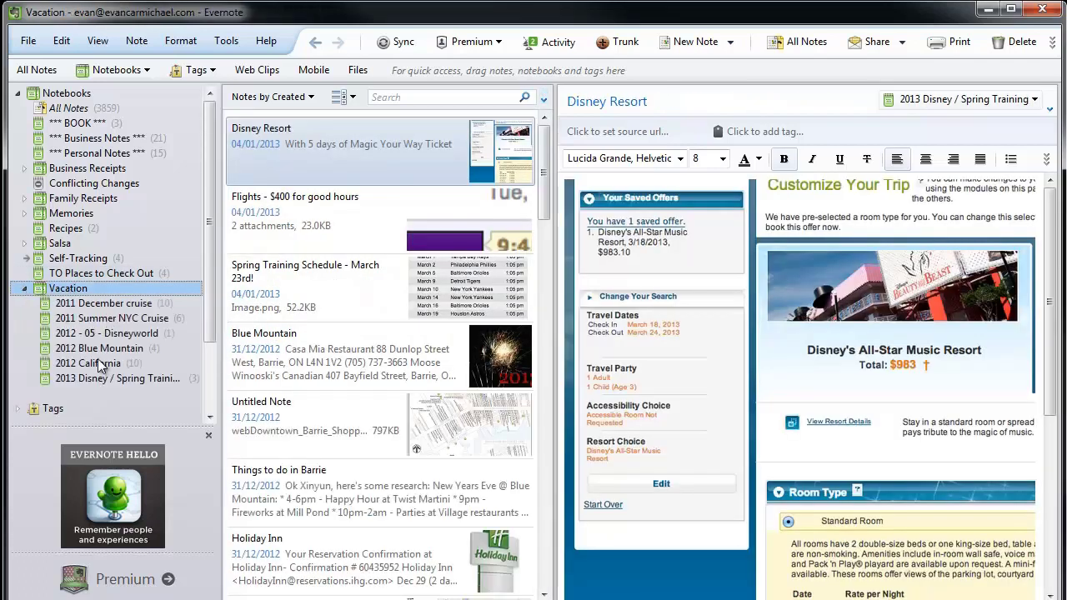
click(97, 364)
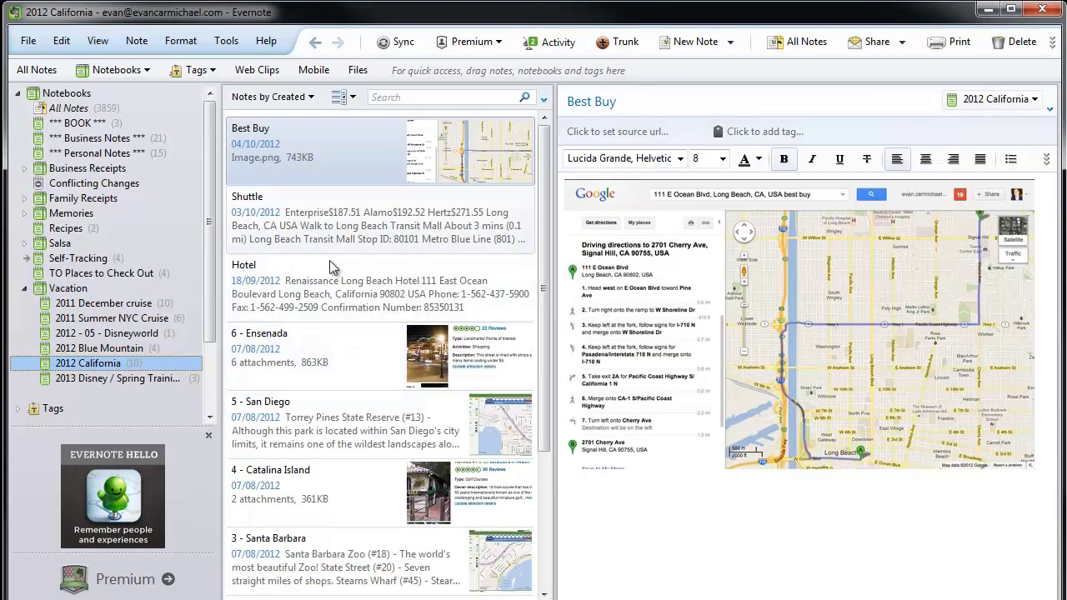
Step: View the 6 - Ensenada, Hotel, Shuttle and Best Buy notes of the California trip, and collapse the Vacation stack
click(287, 345)
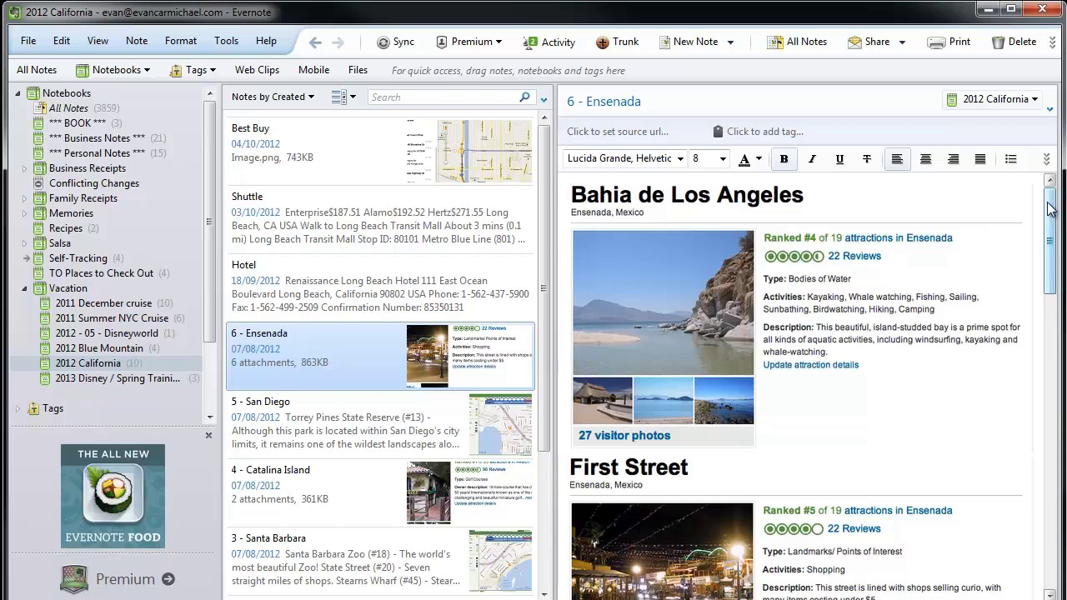
mouse_move(1050, 208)
mouse_down()
mouse_move(1043, 358)
mouse_move(1057, 538)
mouse_move(1061, 192)
mouse_up()
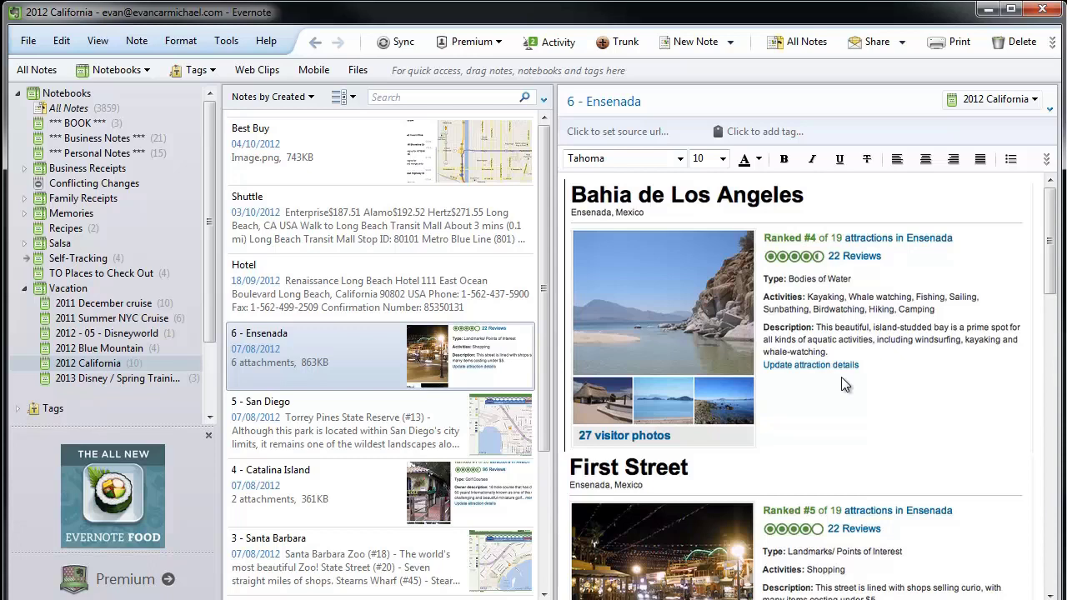
click(408, 284)
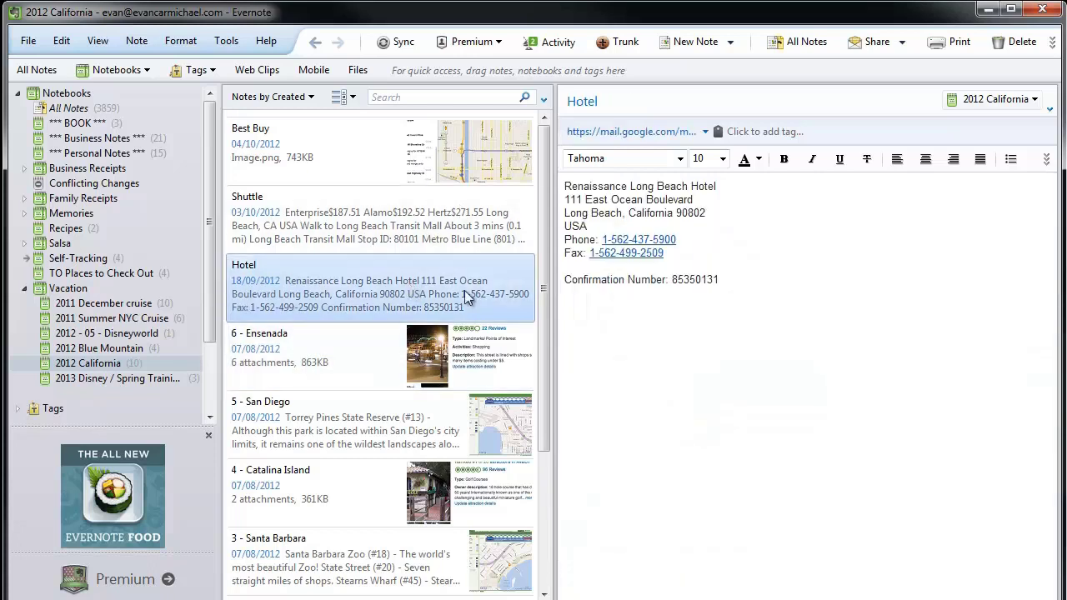
click(722, 279)
click(417, 227)
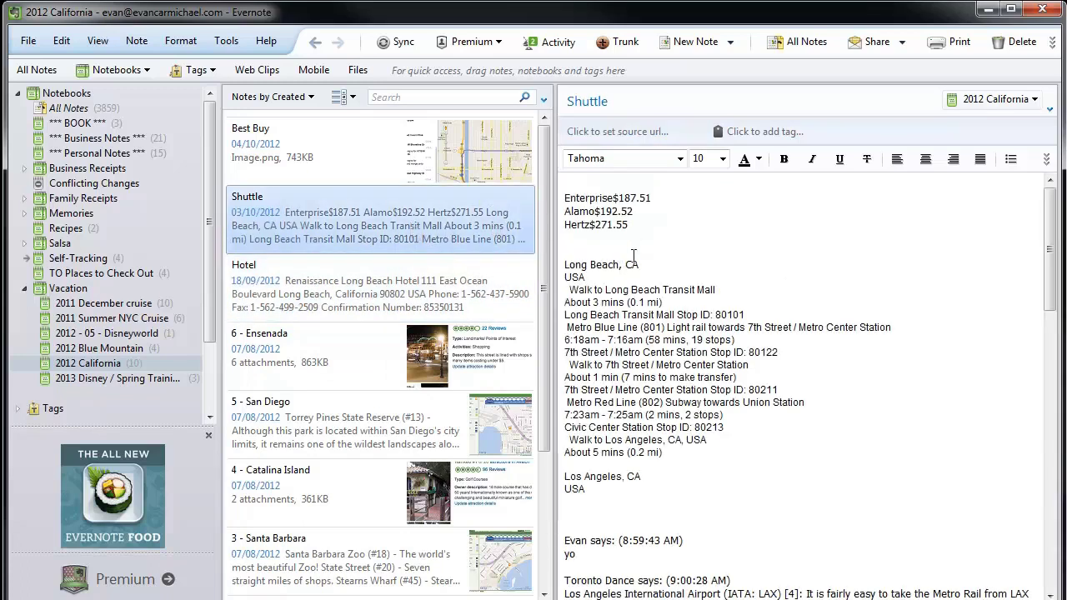
click(323, 144)
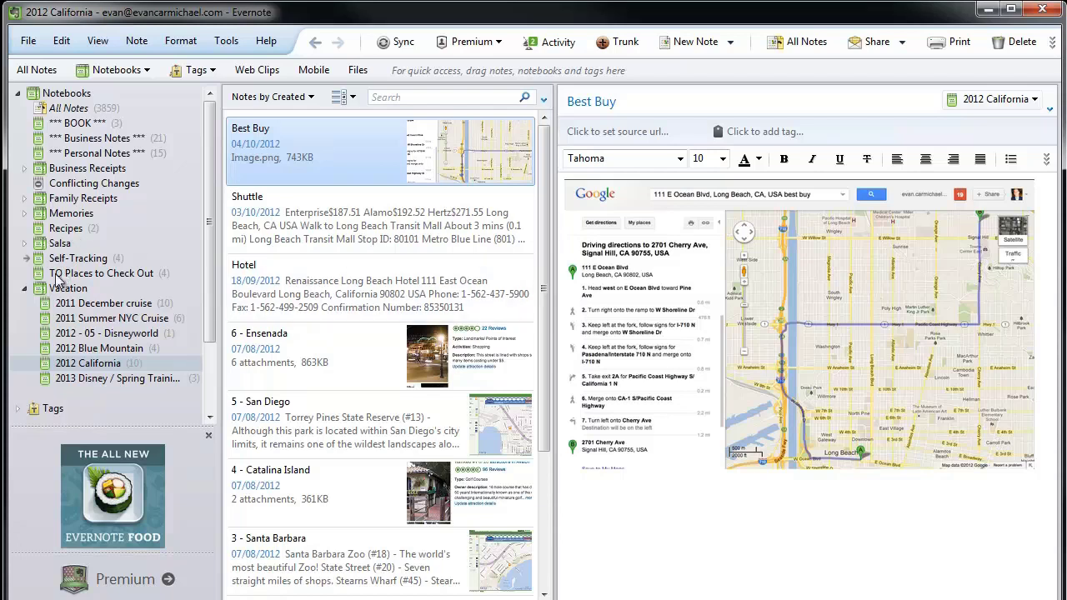
click(25, 290)
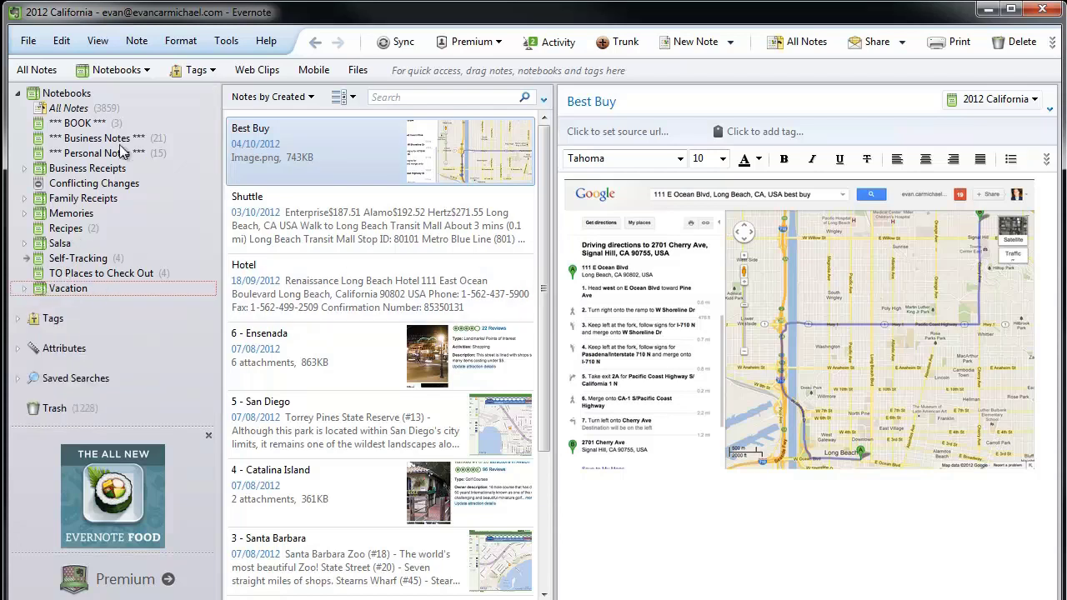